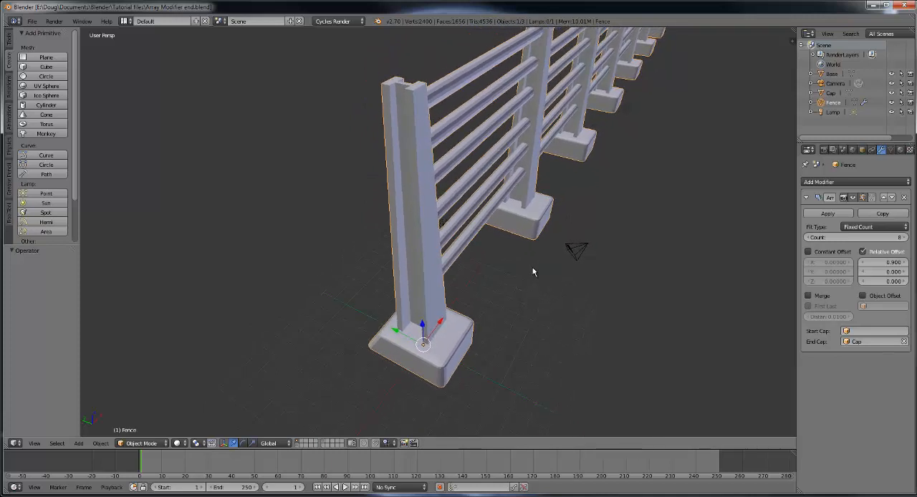
Step: Reduce the fence's Array modifier count to 5
scroll(463, 310, down, 5)
middle_drag(491, 301, 523, 276)
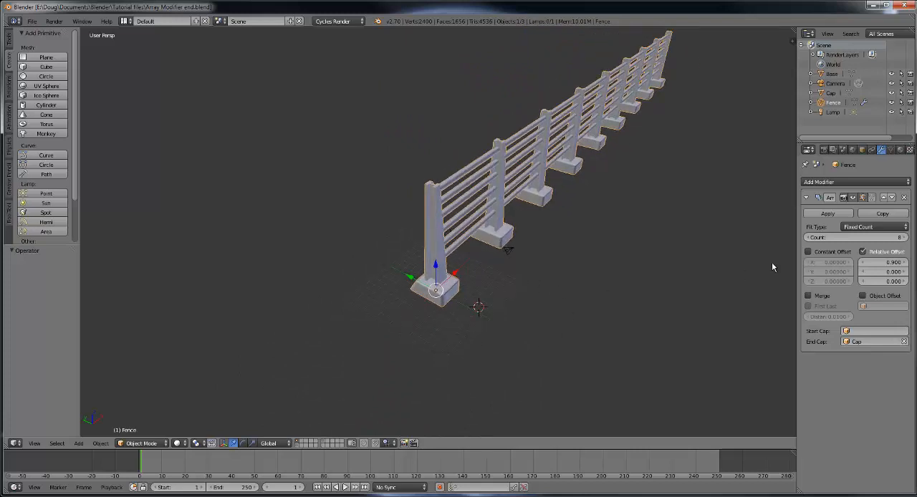
drag(868, 238, 861, 247)
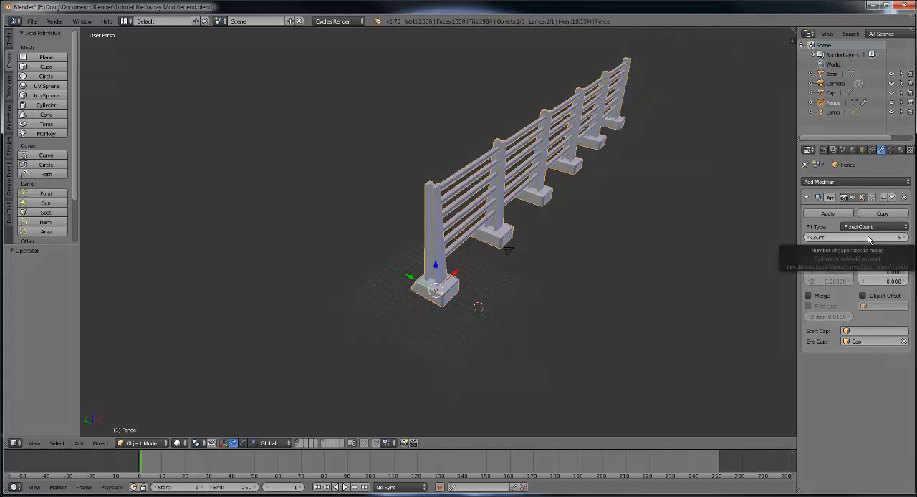
Step: Hide the selected fence object from the 3D view
scroll(568, 310, up, 4)
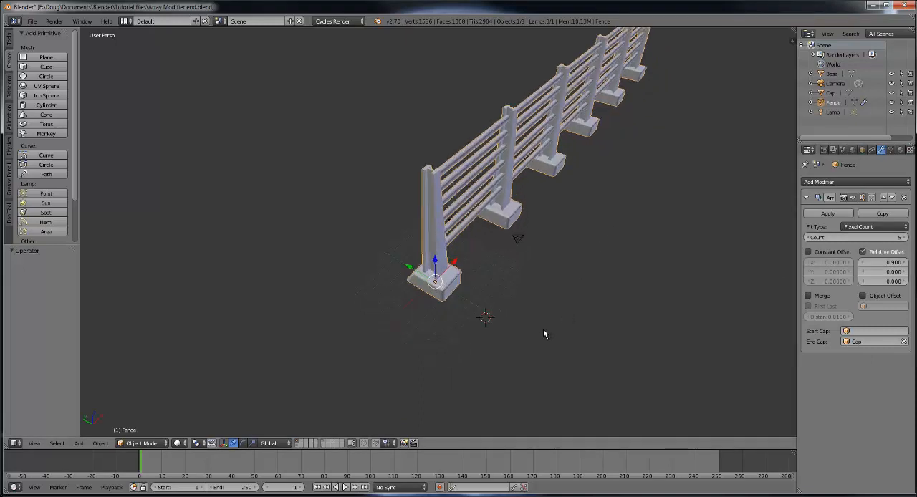
middle_drag(550, 332, 569, 247)
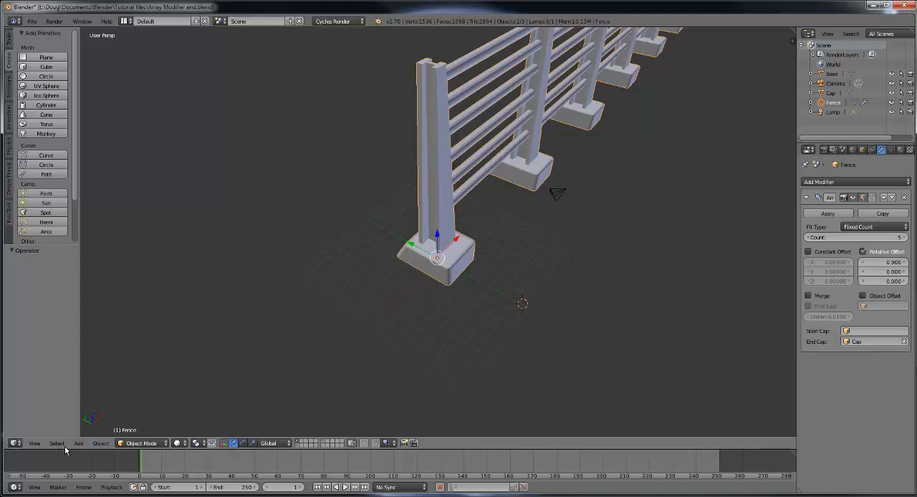
click(99, 443)
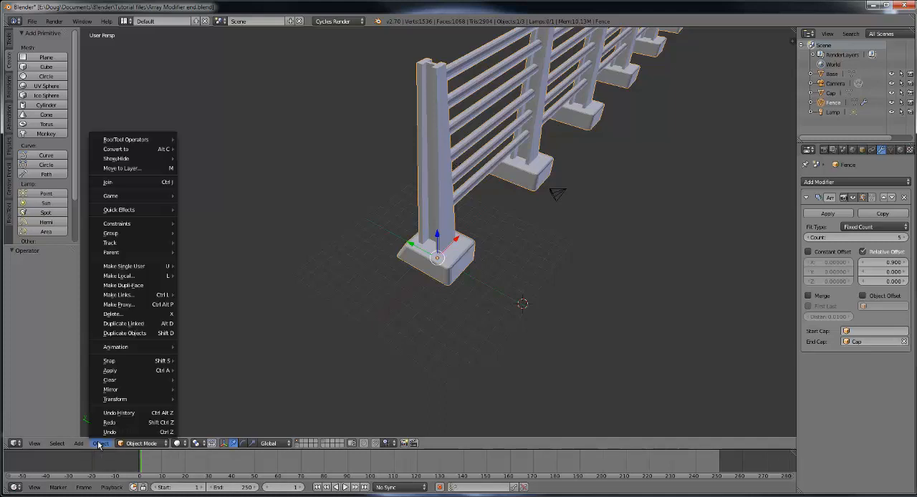
mouse_move(134, 160)
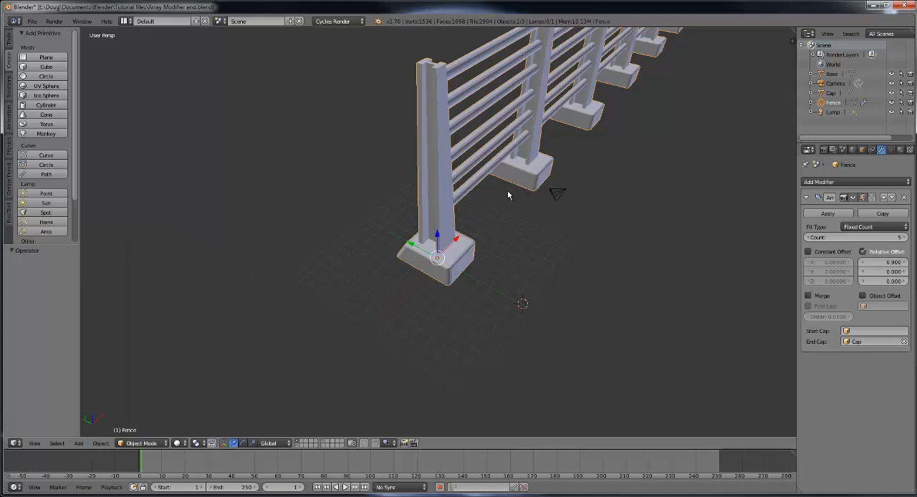
key(h)
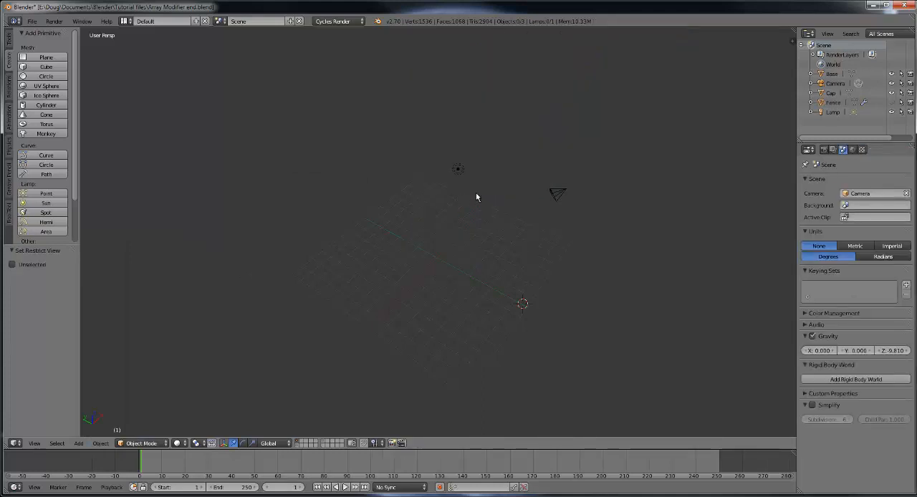
Step: Enable the Screencast Keys add-on in the user preferences and start its on-screen display
click(791, 41)
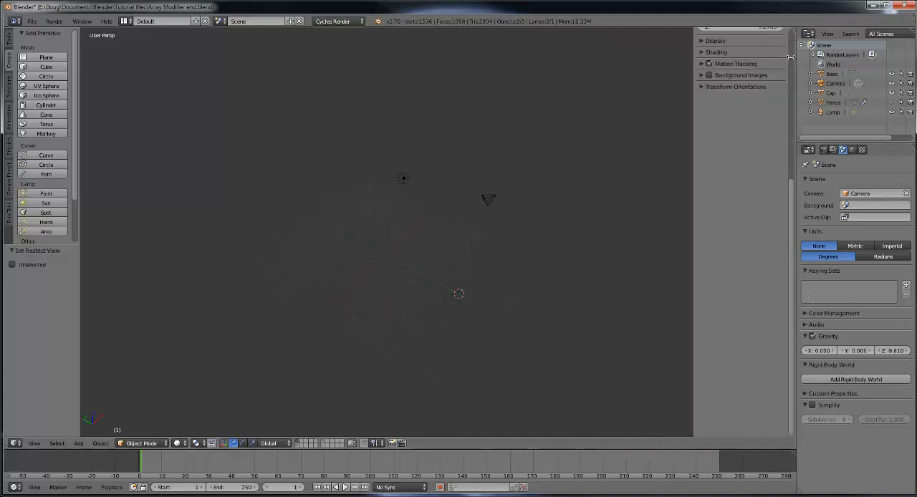
scroll(722, 218, up, 6)
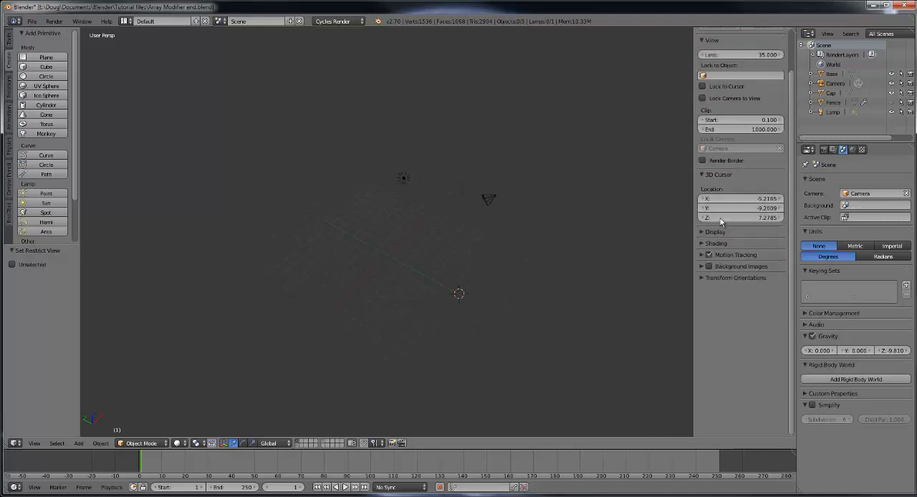
click(32, 20)
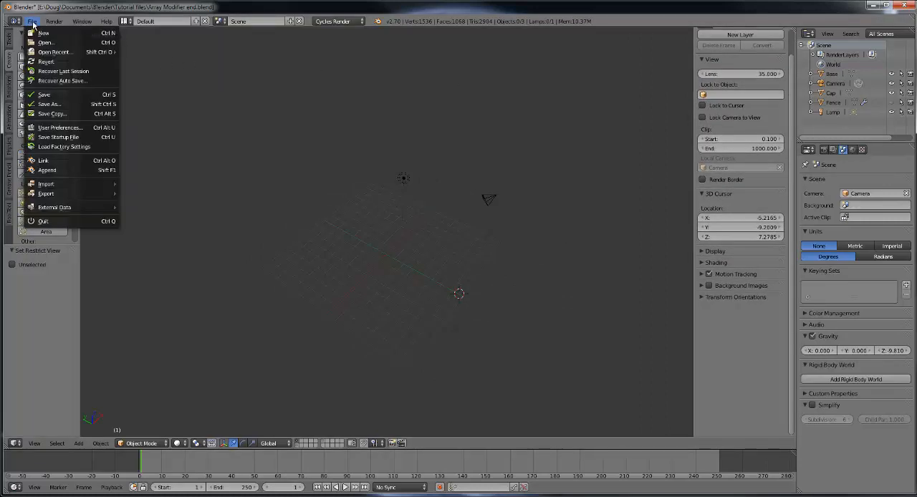
click(64, 128)
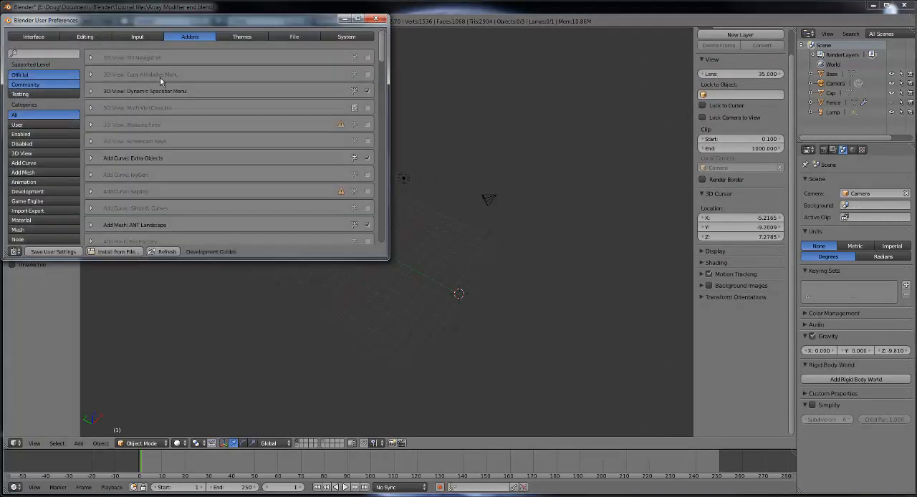
click(49, 54)
text(scr)
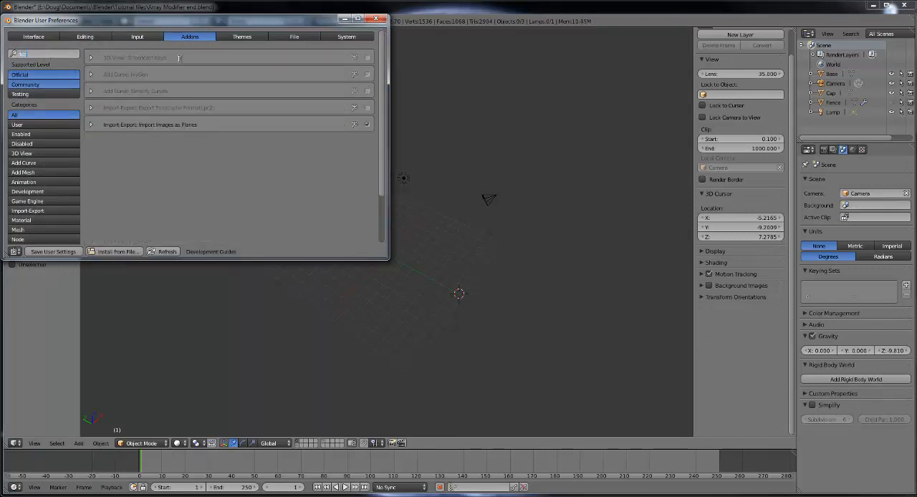
click(368, 58)
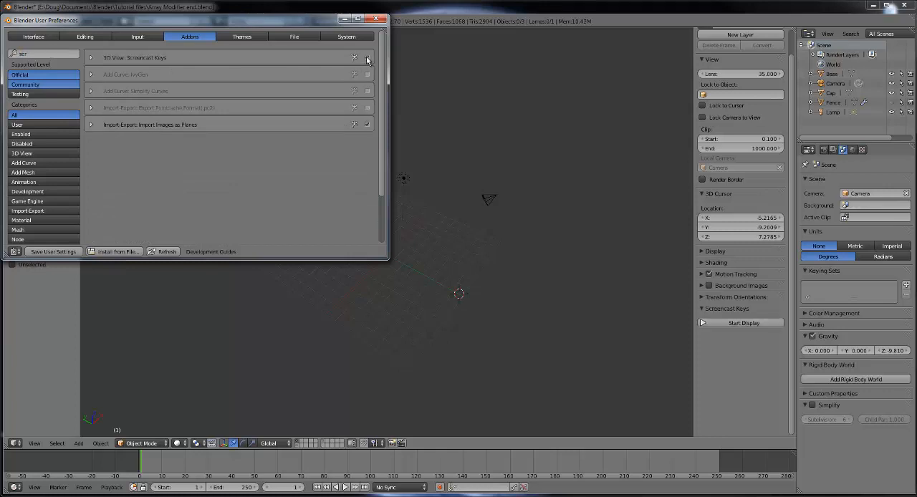
click(376, 20)
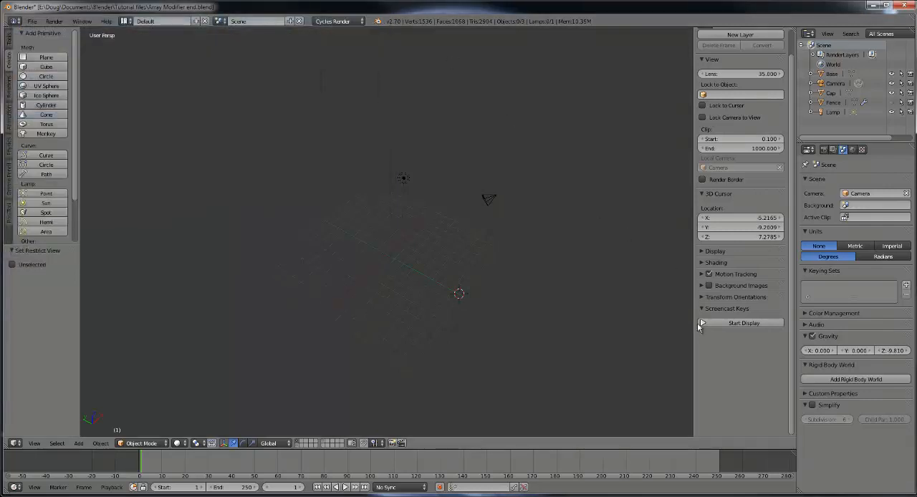
click(743, 323)
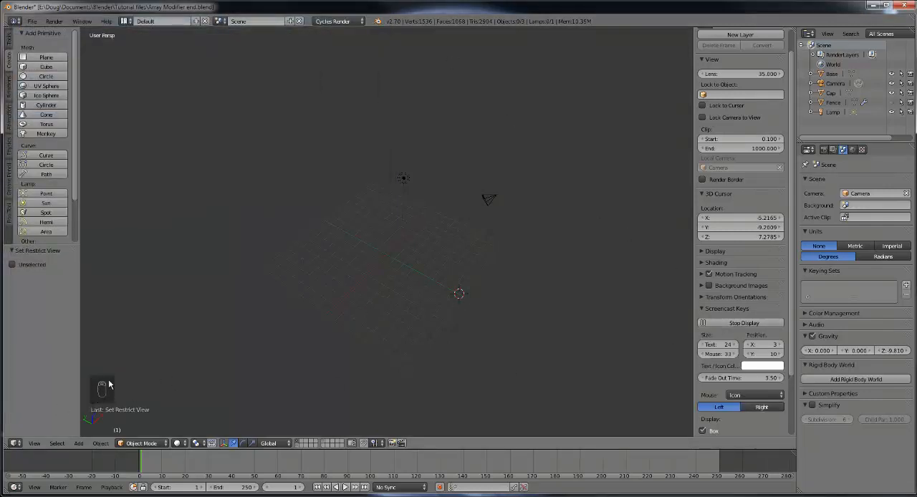
Step: Snap the 3D cursor to the center of the scene
scroll(416, 323, up, 2)
mouse_move(428, 304)
middle_down()
mouse_move(405, 293)
mouse_move(423, 309)
middle_up()
middle_drag(457, 327, 460, 329)
middle_drag(383, 267, 403, 250)
click(57, 443)
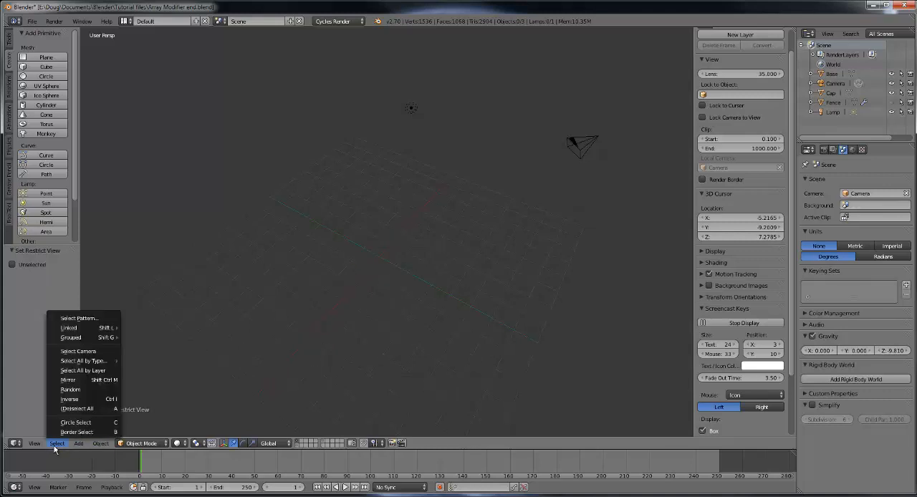
click(33, 443)
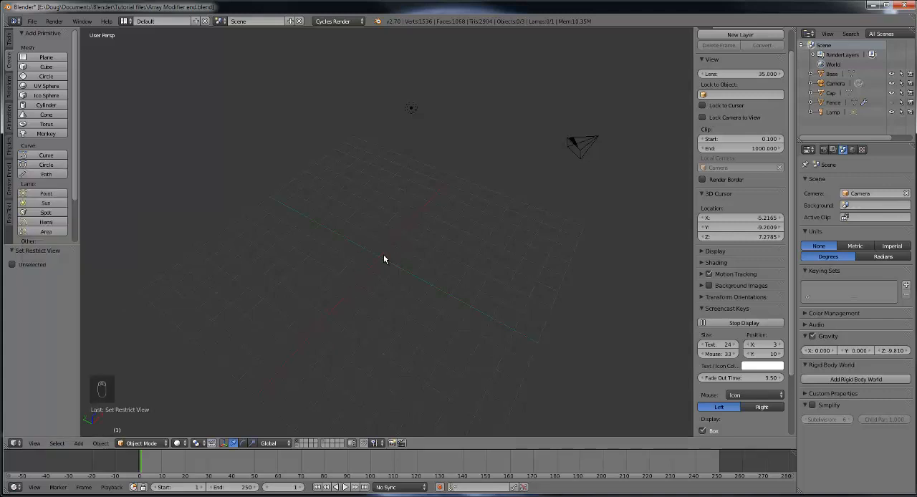
key(shift+s)
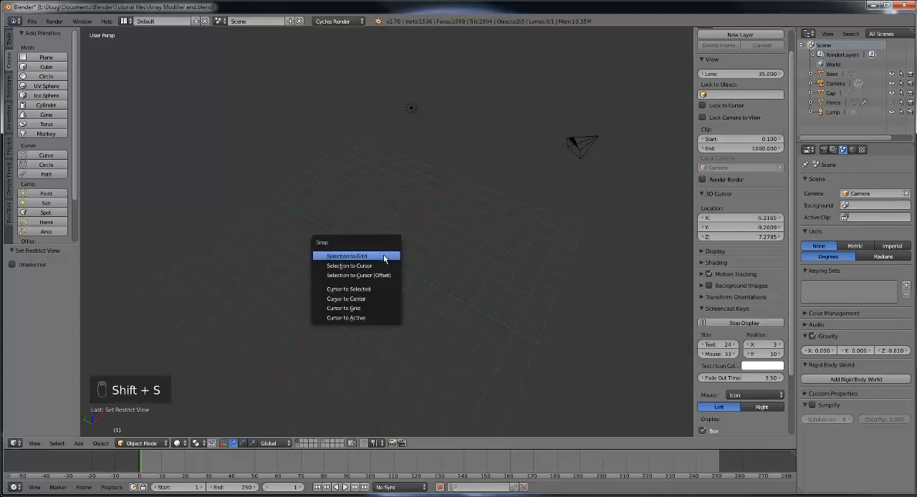
click(376, 298)
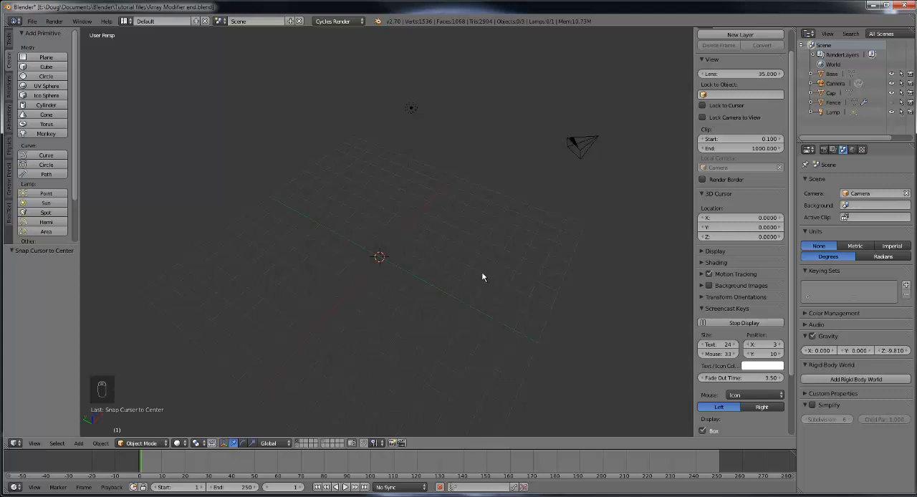
Step: Add a Bezier curve at the scene origin and scale it up uniformly by a factor of about 11.67
click(43, 157)
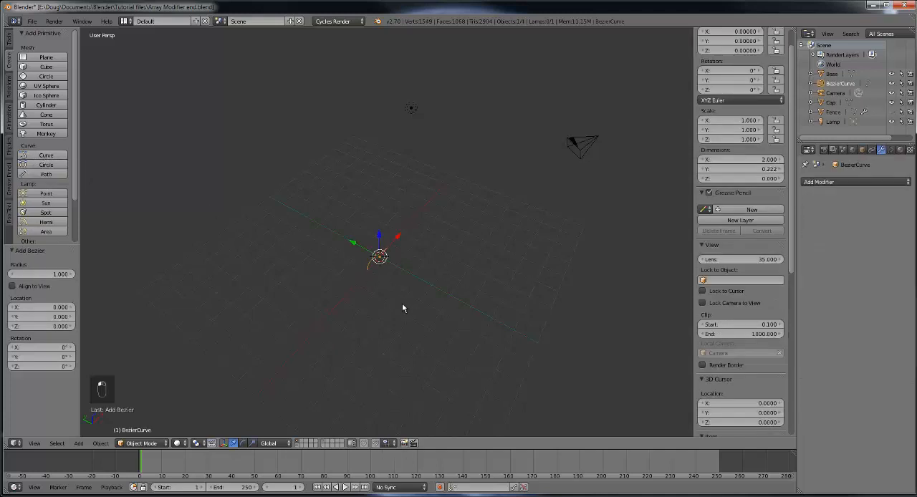
ctrl+middle_drag(403, 308, 402, 311)
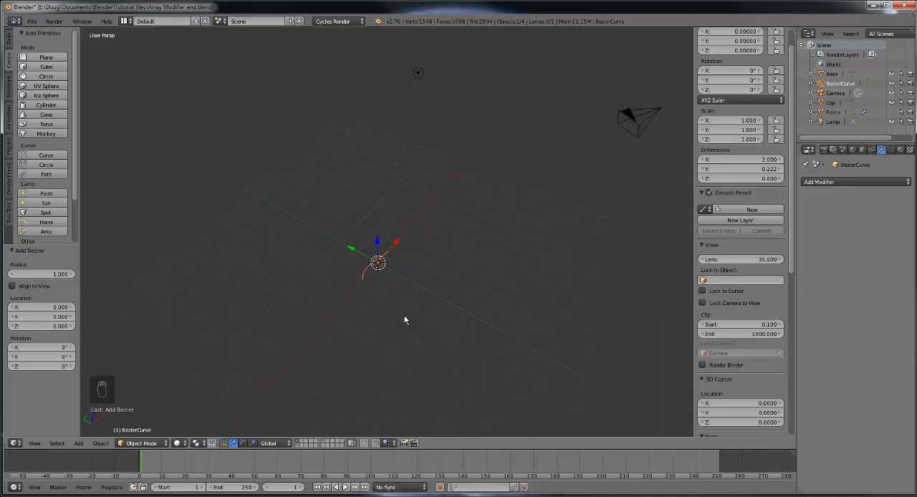
mouse_move(455, 336)
middle_down()
mouse_move(450, 344)
mouse_move(464, 345)
middle_up()
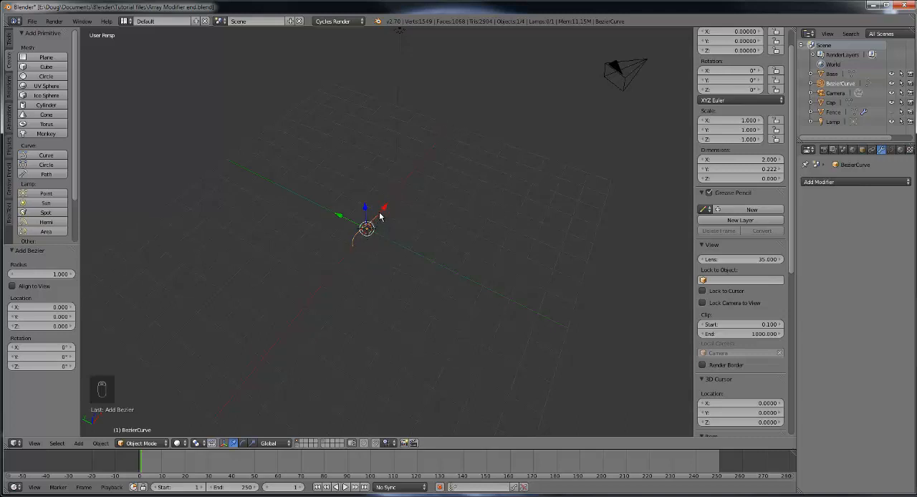
key(s)
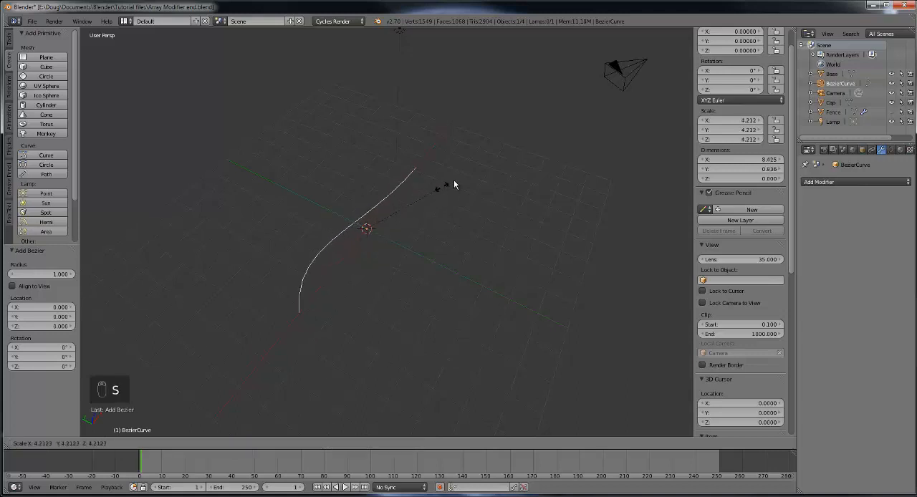
click(571, 113)
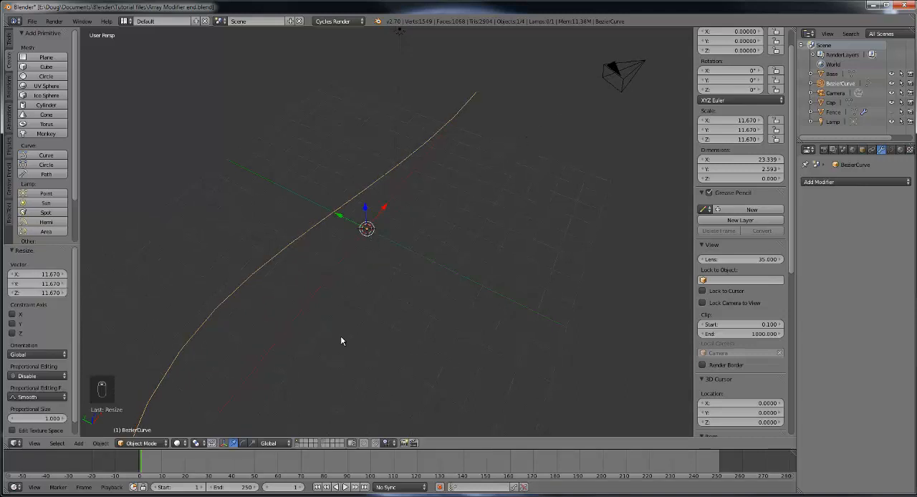
Step: Switch the manipulator to scale mode and enlarge the Bezier curve uniformly by a further factor of about 1.6
click(253, 443)
mouse_move(385, 207)
mouse_down()
mouse_move(394, 198)
mouse_move(386, 206)
mouse_up()
right_click(386, 206)
key(s)
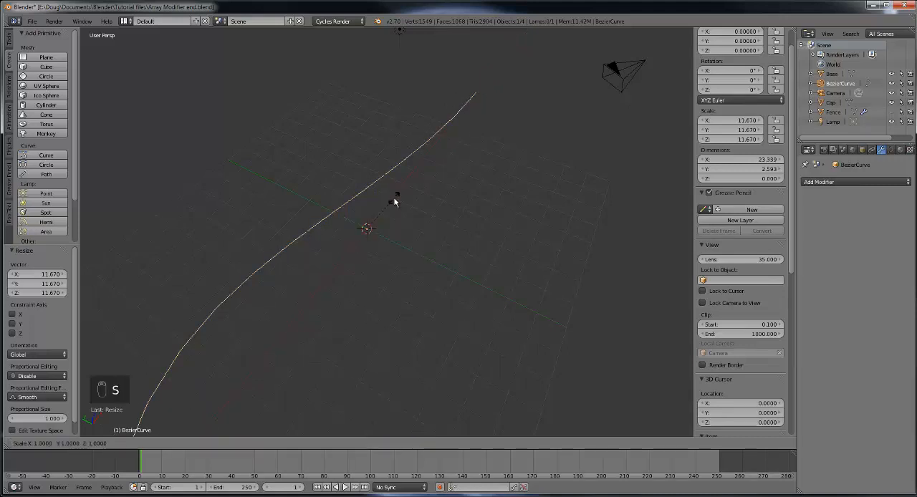
click(418, 187)
middle_drag(461, 241, 434, 298)
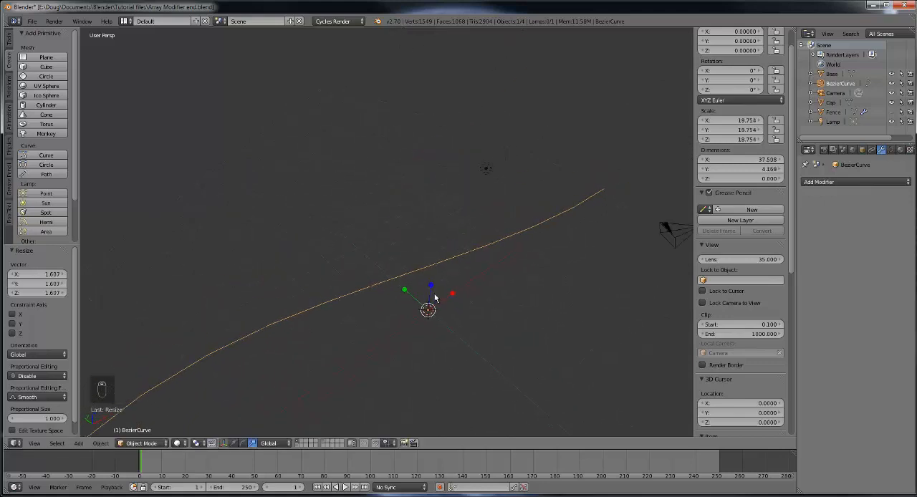
middle_drag(300, 319, 412, 361)
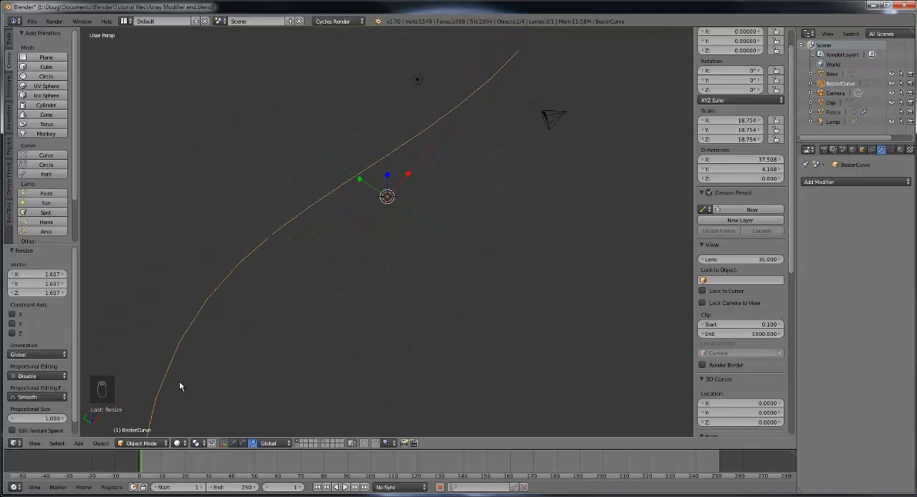
Step: Align the view to the top of the selected curve, and inspect the curve with the view centered on it
click(35, 443)
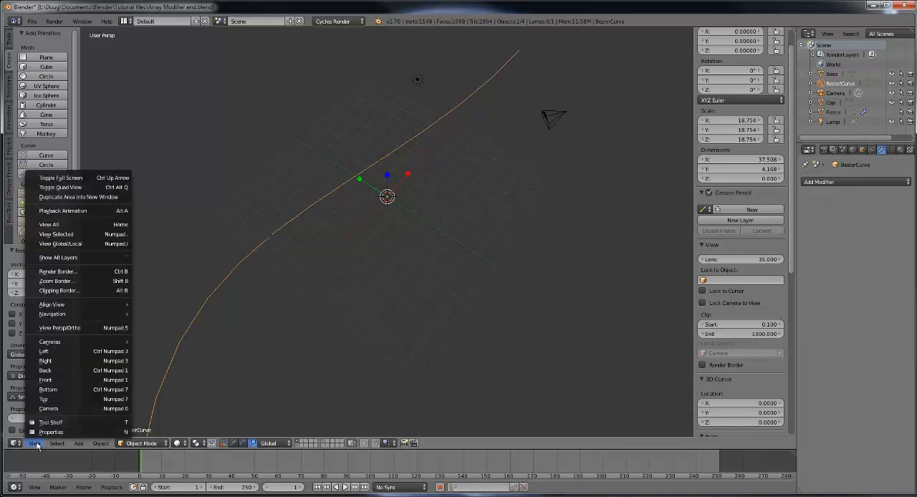
mouse_move(113, 304)
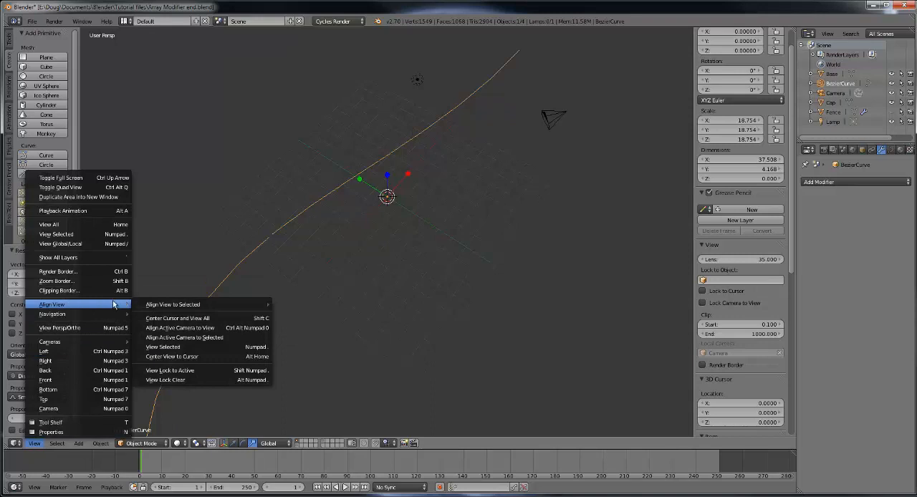
mouse_move(169, 307)
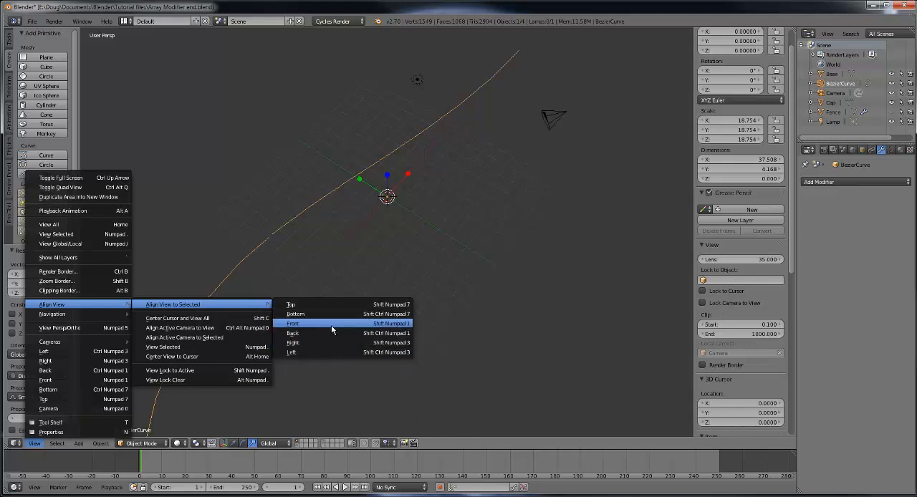
click(317, 310)
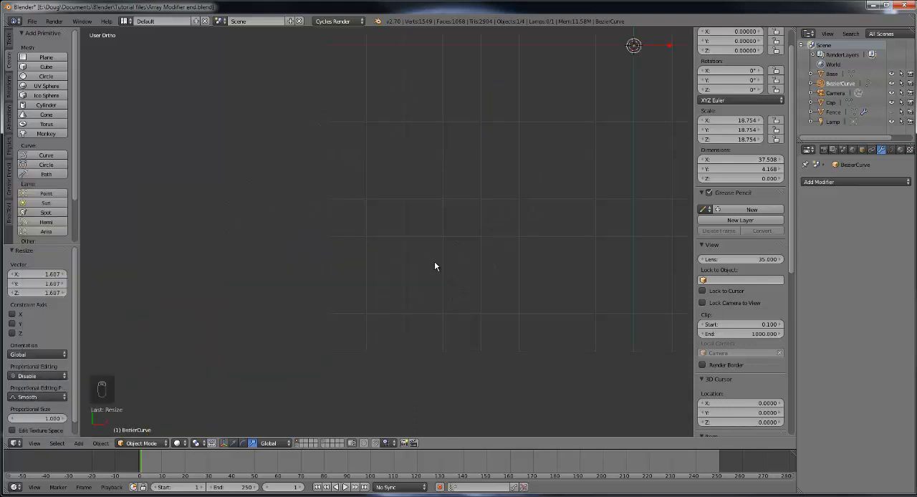
middle_drag(434, 260, 505, 303)
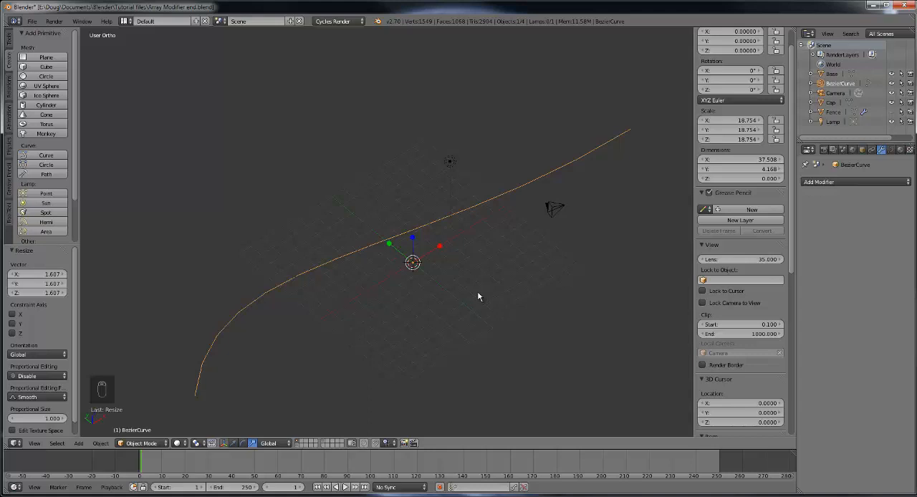
key(KP_Decimal)
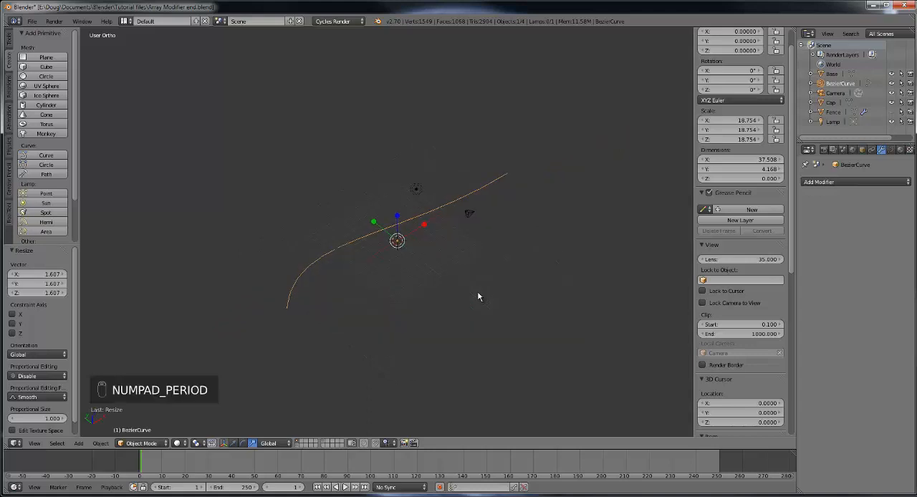
scroll(460, 291, up, 10)
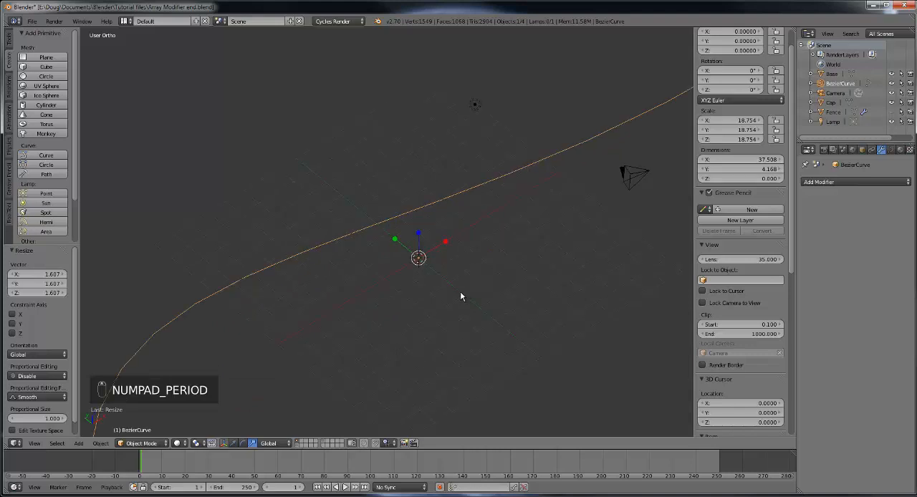
scroll(508, 290, down, 3)
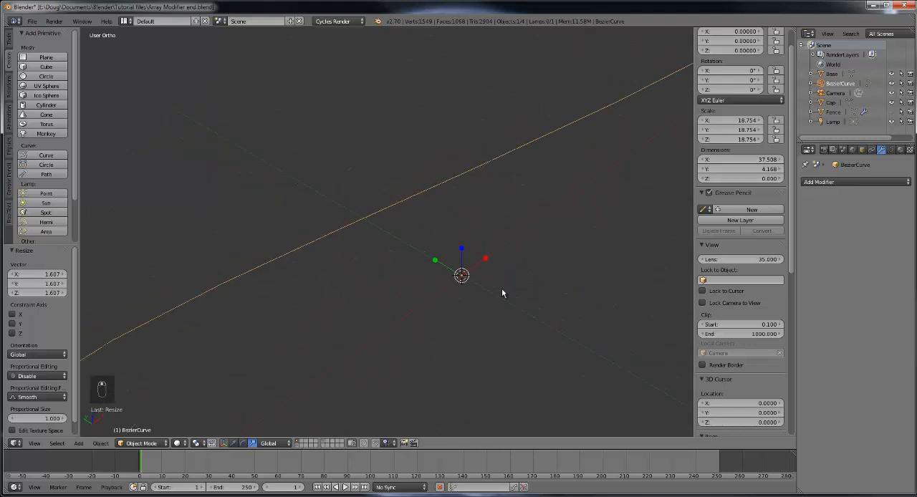
Step: Inspect the Bezier curve in the top, front and right orthographic views and from a free perspective angle
scroll(502, 293, down, 3)
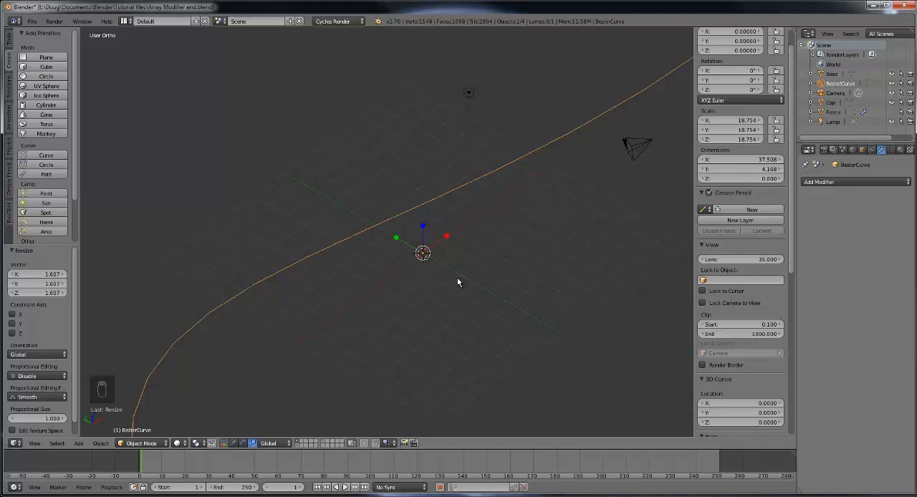
key(KP_7)
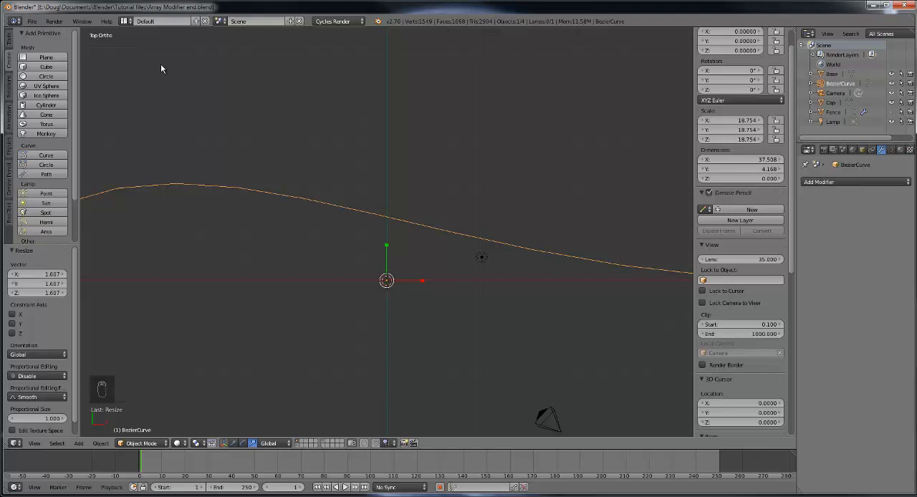
key(KP_4)
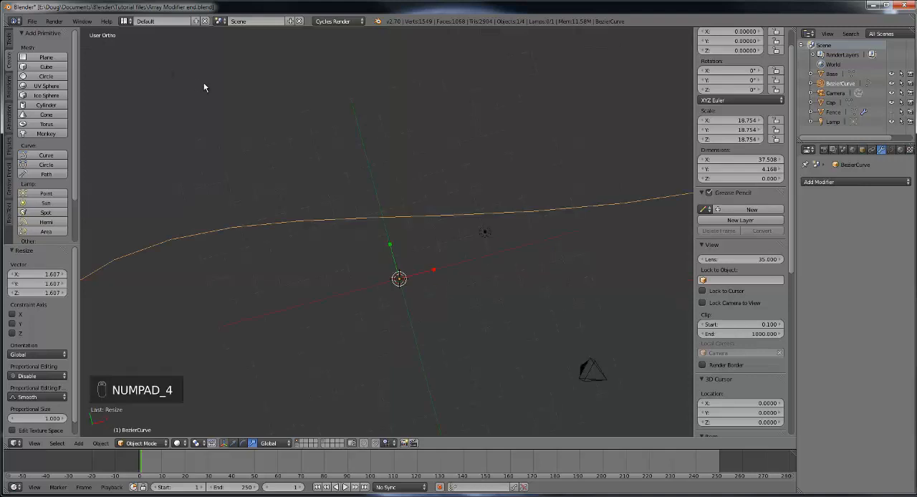
key(KP_1)
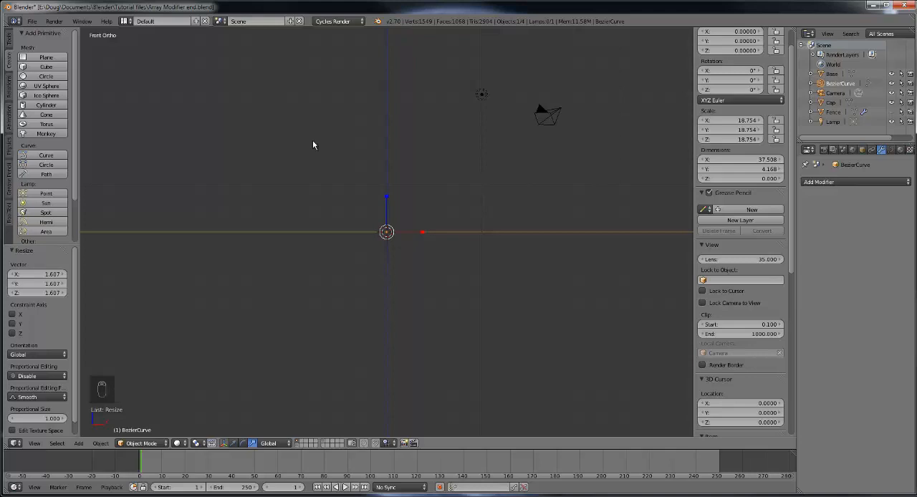
key(KP_3)
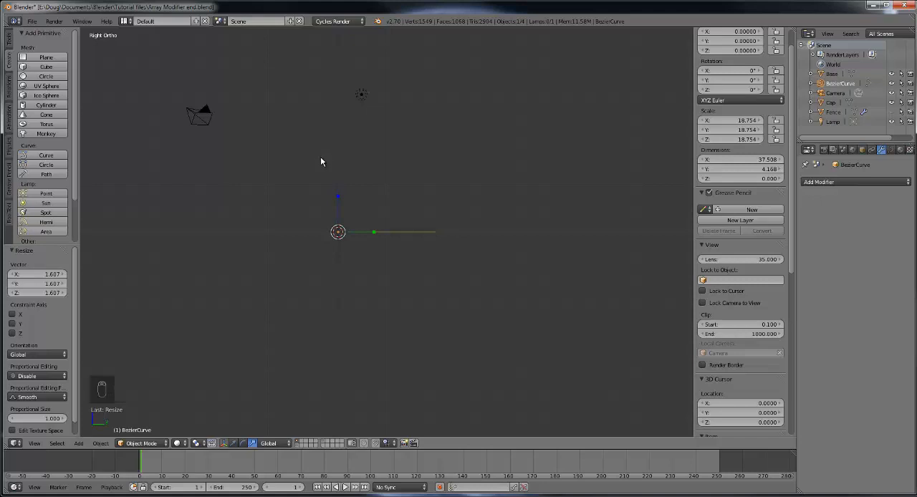
middle_drag(322, 160, 260, 205)
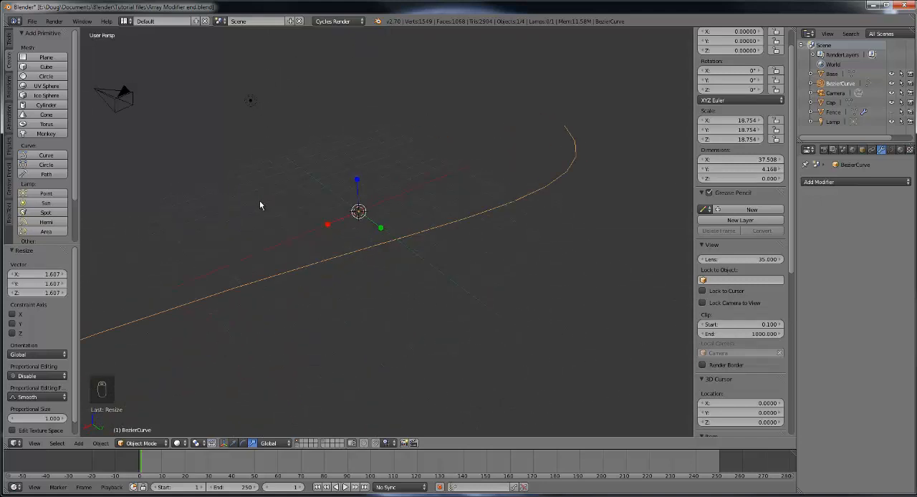
Step: Look through the camera and render a test image, return to a perspective view of the curve, and show the render settings
key(KP_0)
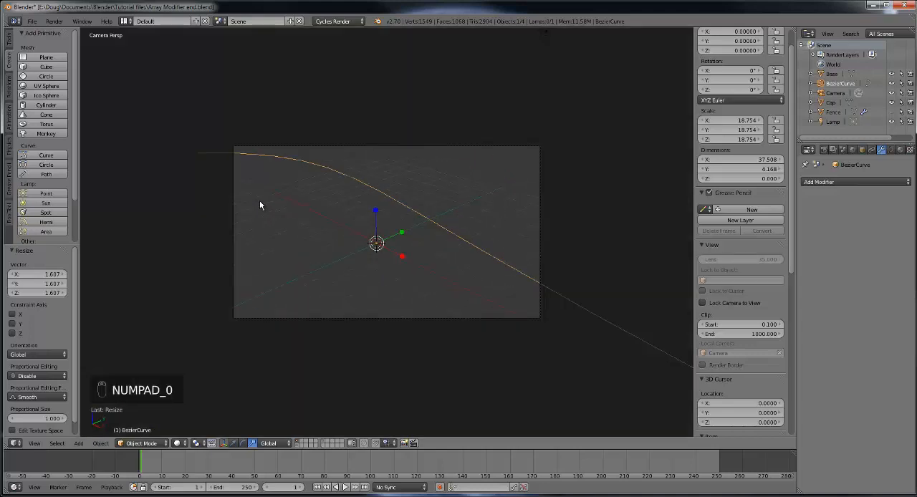
middle_drag(374, 213, 376, 223)
key(KP_0)
scroll(376, 223, up, 2)
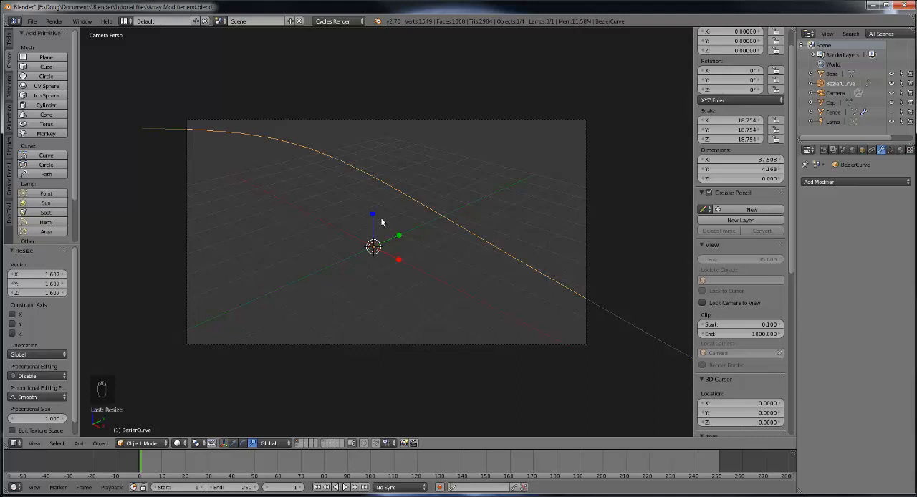
key(F12)
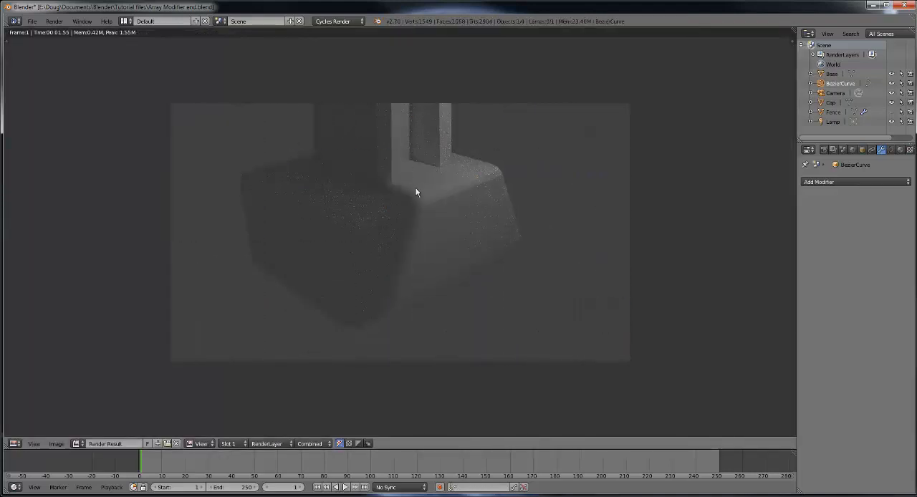
key(Escape)
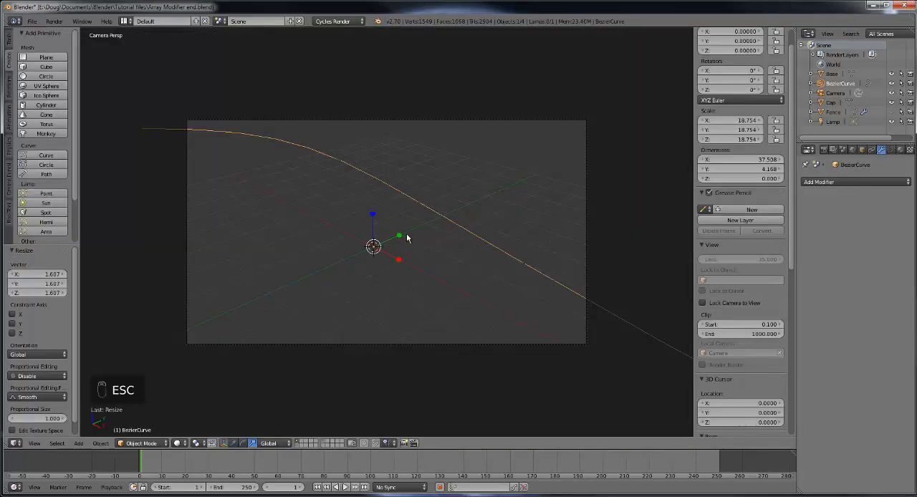
middle_drag(406, 239, 380, 280)
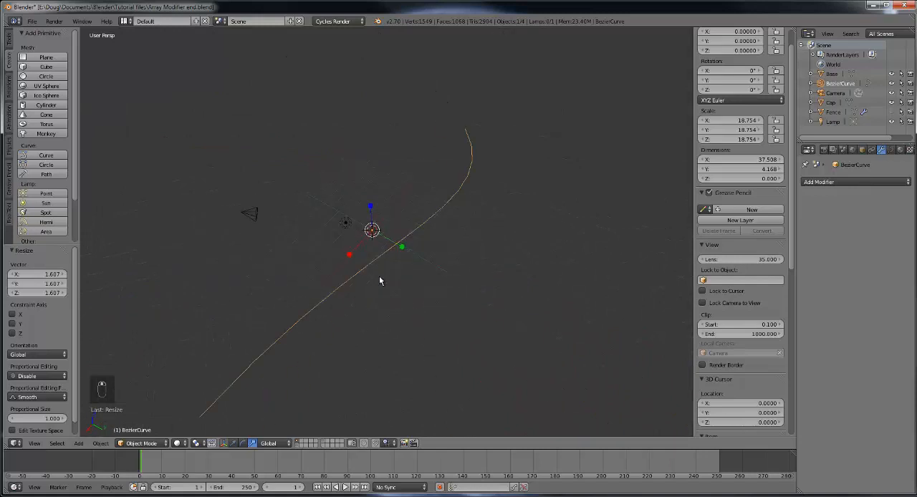
click(825, 149)
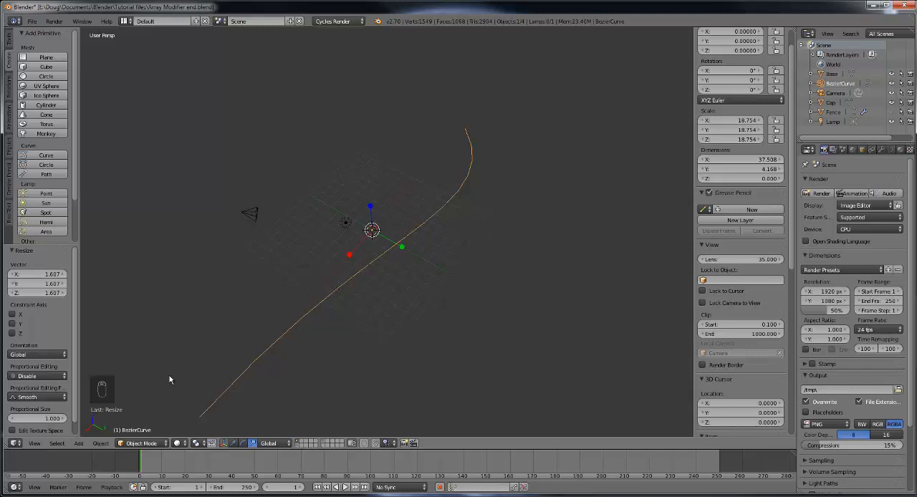
Step: Unhide all hidden objects so the fence shows together with the Bezier curve
click(100, 444)
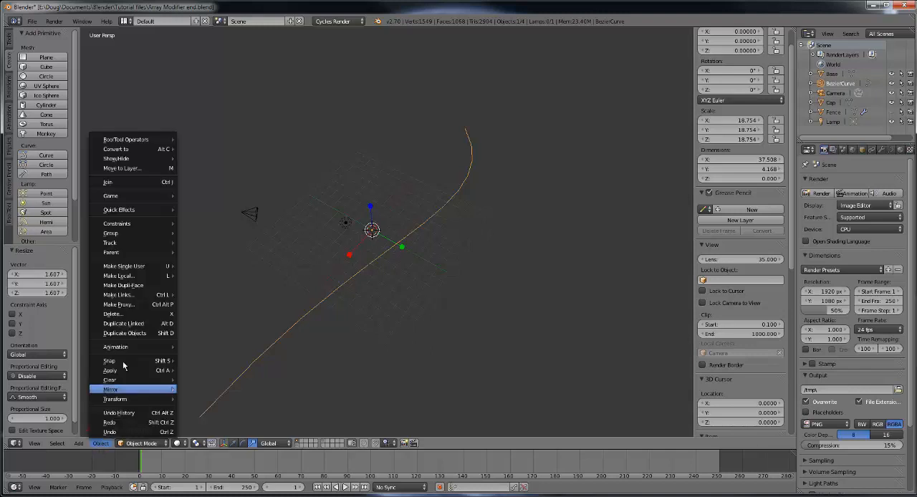
mouse_move(134, 159)
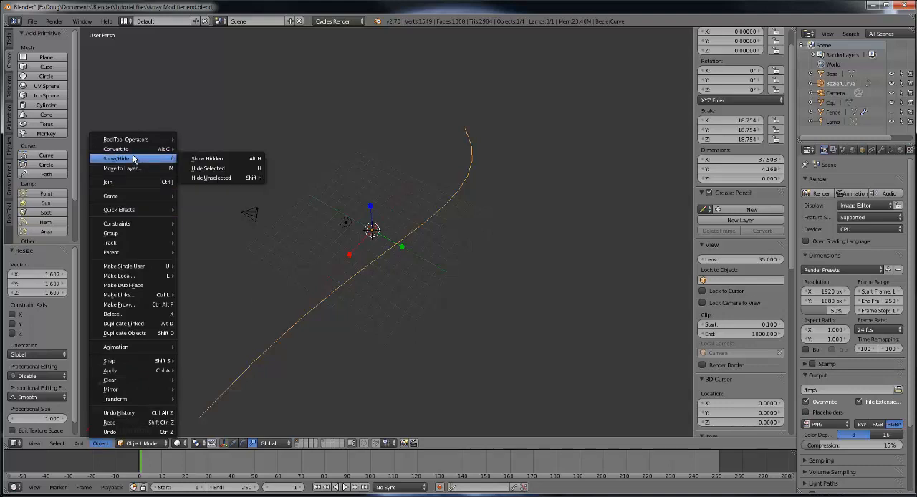
click(249, 158)
middle_drag(467, 237, 407, 281)
scroll(406, 280, up, 8)
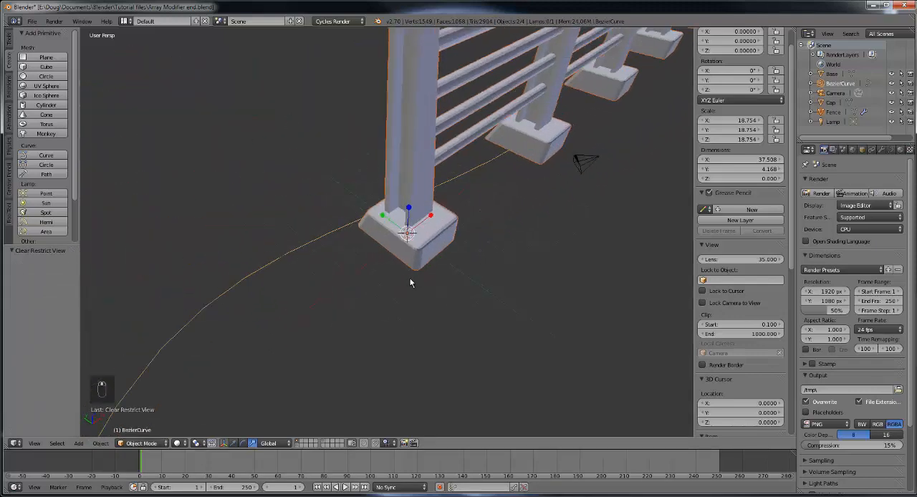
scroll(361, 254, down, 1)
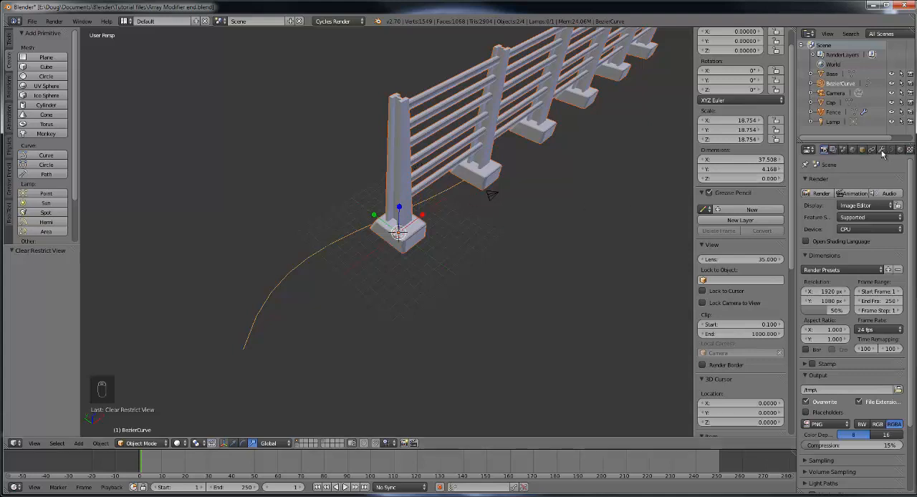
Step: Add a Curve modifier to the fence below its Array modifier, with BezierCurve as the deforming object
right_click(397, 172)
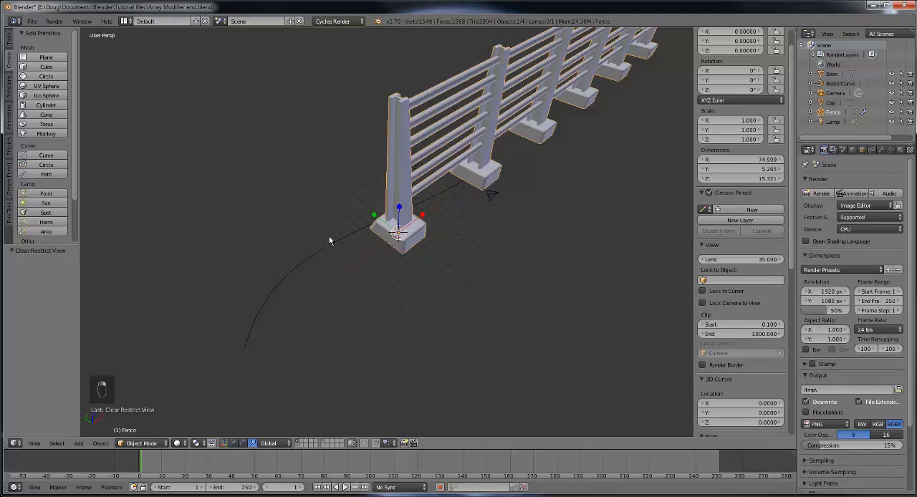
click(881, 150)
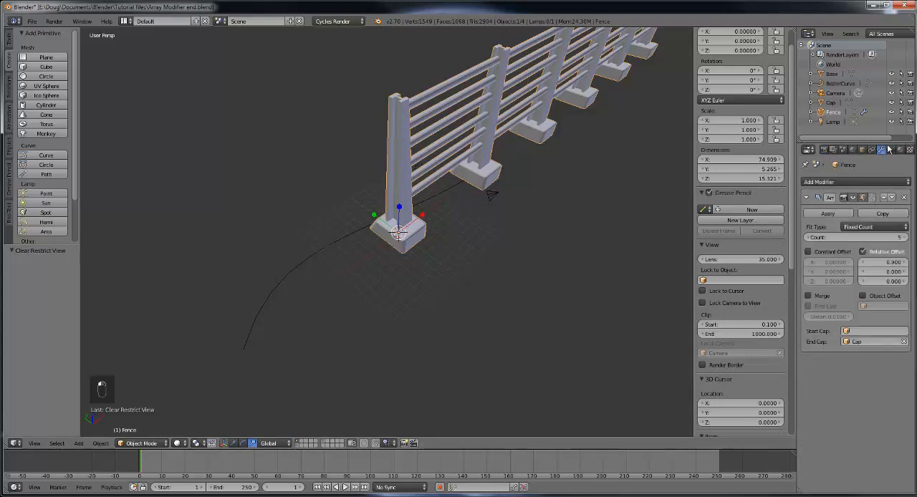
click(842, 182)
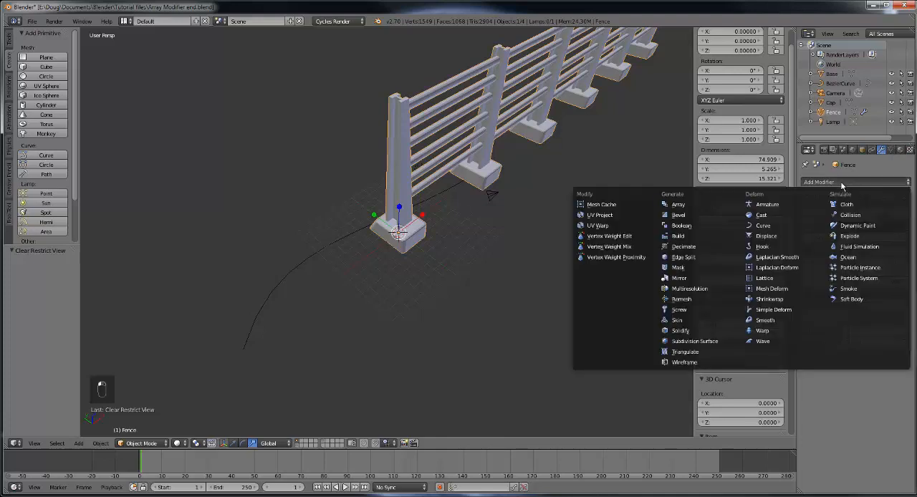
click(770, 228)
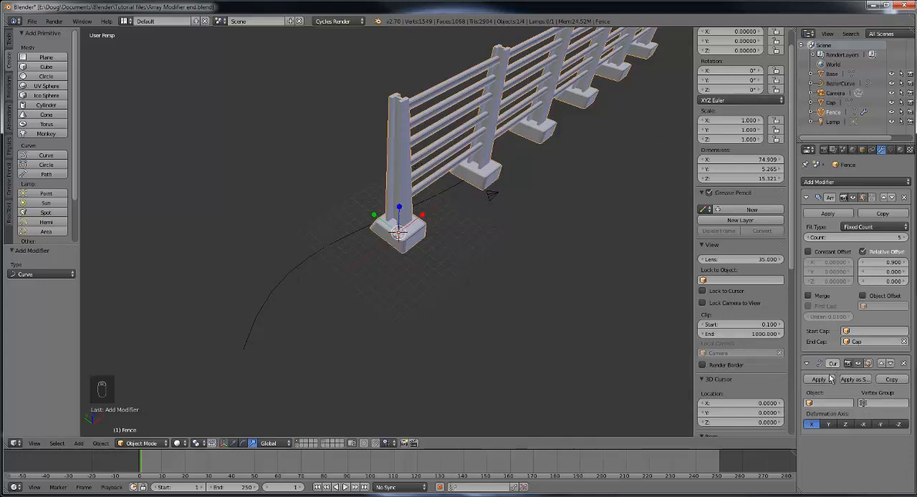
click(821, 403)
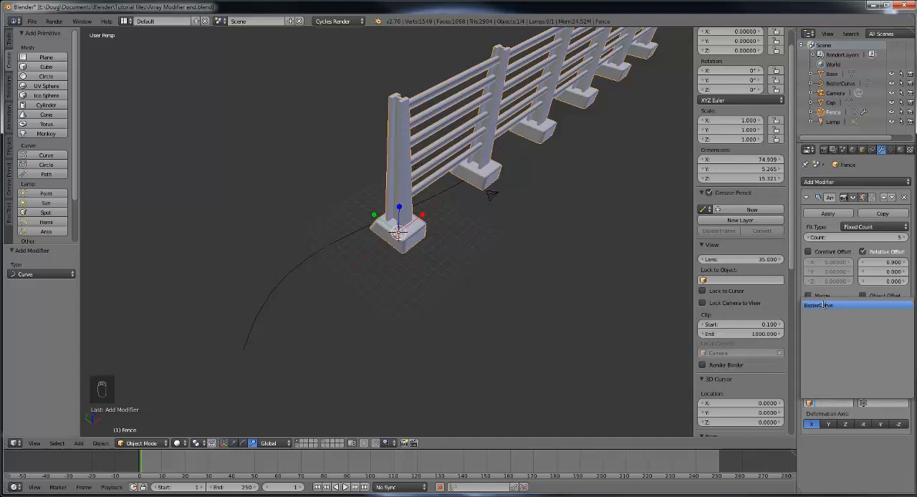
click(823, 305)
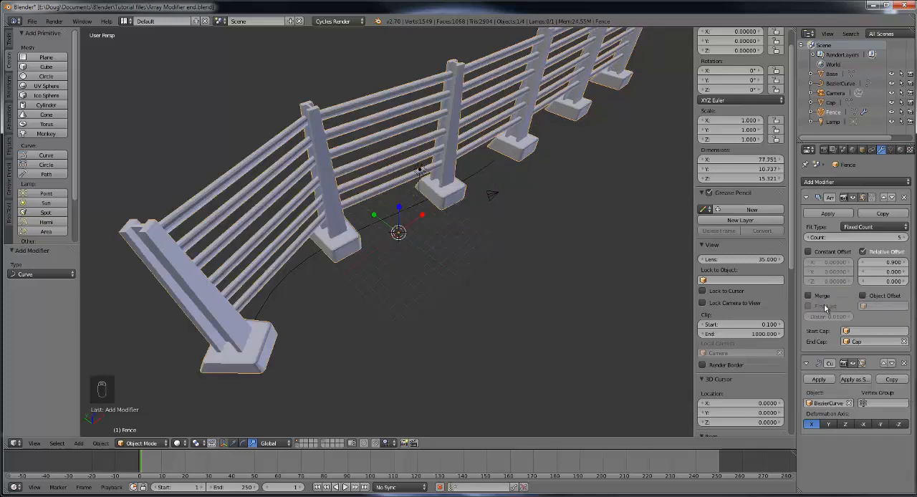
Step: Select the Bezier curve beneath the fence and scale it up uniformly by a factor of about 3.87
middle_drag(683, 328, 374, 277)
scroll(346, 281, up, 6)
scroll(375, 276, down, 6)
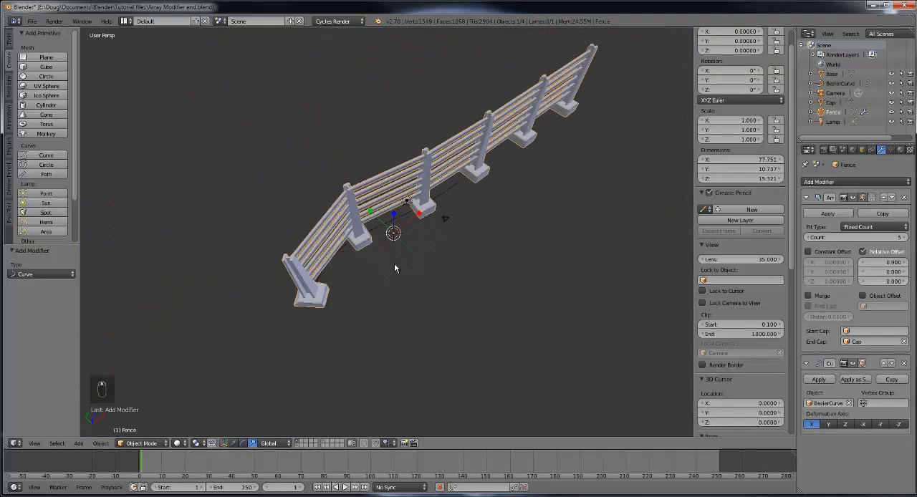
right_click(402, 218)
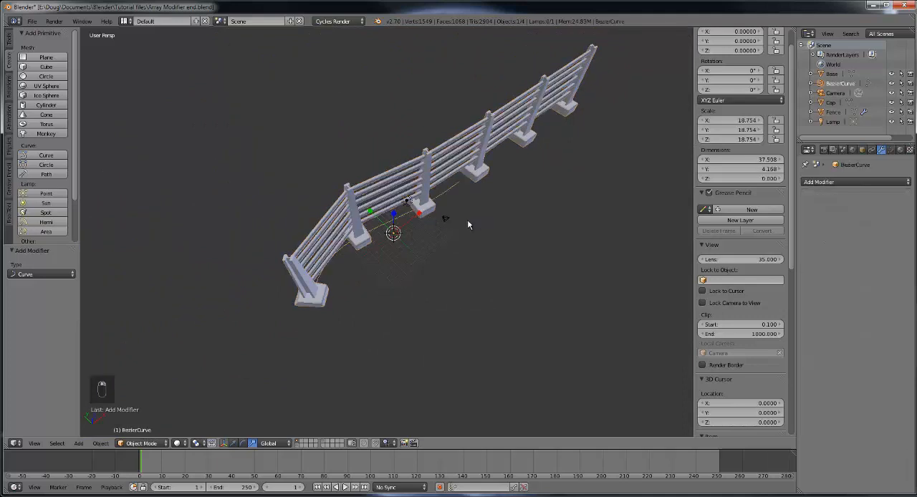
middle_drag(467, 219, 438, 229)
drag(426, 229, 441, 228)
right_click(440, 229)
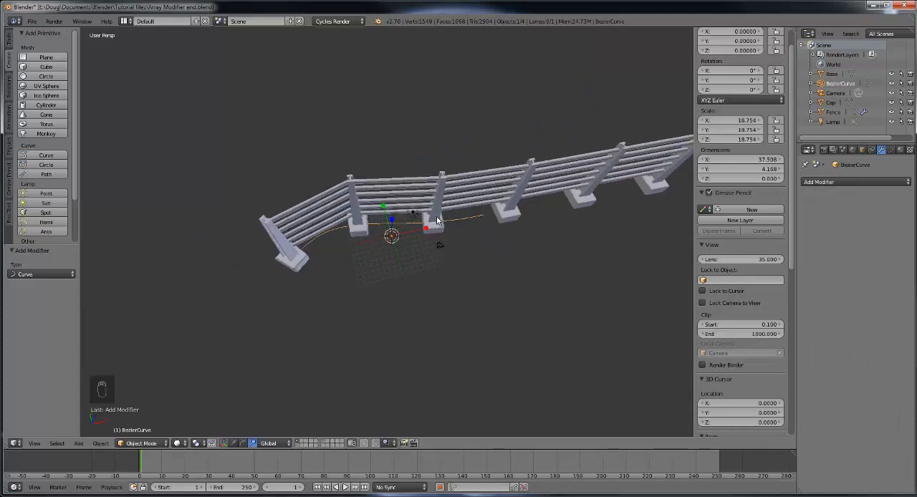
scroll(438, 220, up, 3)
scroll(441, 224, down, 3)
middle_drag(470, 223, 482, 208)
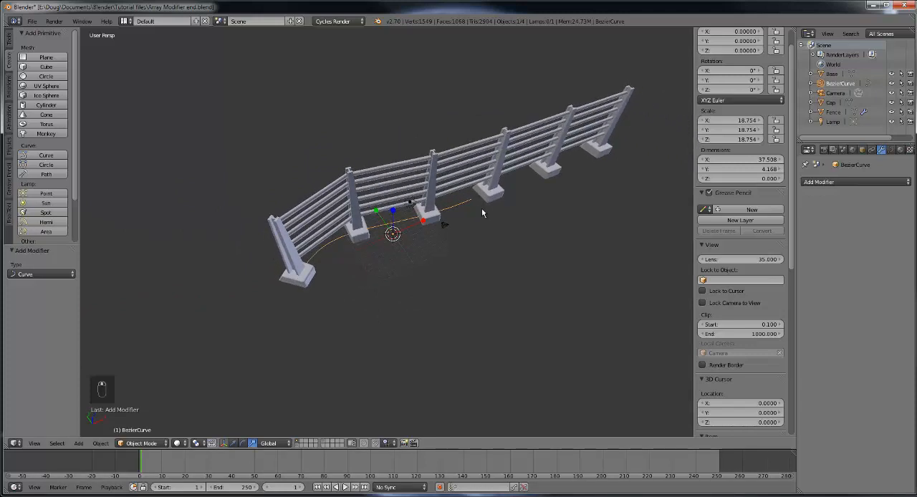
key(s)
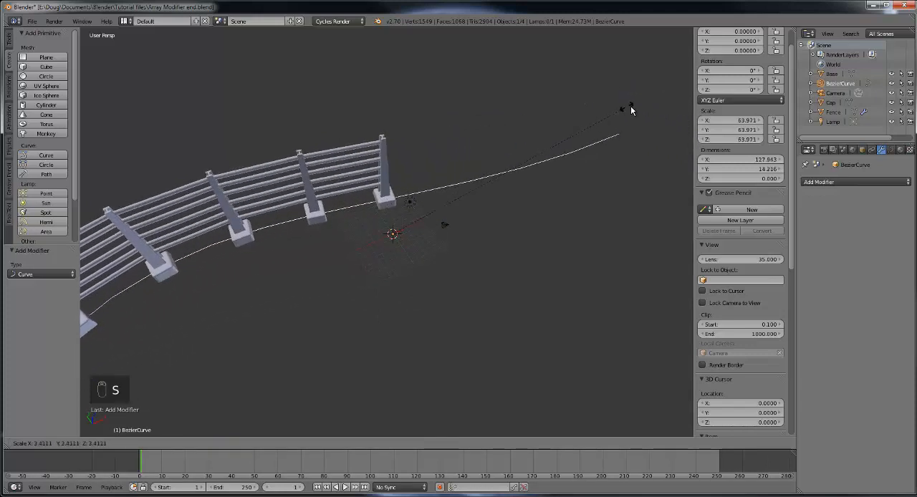
click(666, 107)
Step: Enlarge the Bezier curve uniformly by a further factor of about 1.65
scroll(493, 243, down, 3)
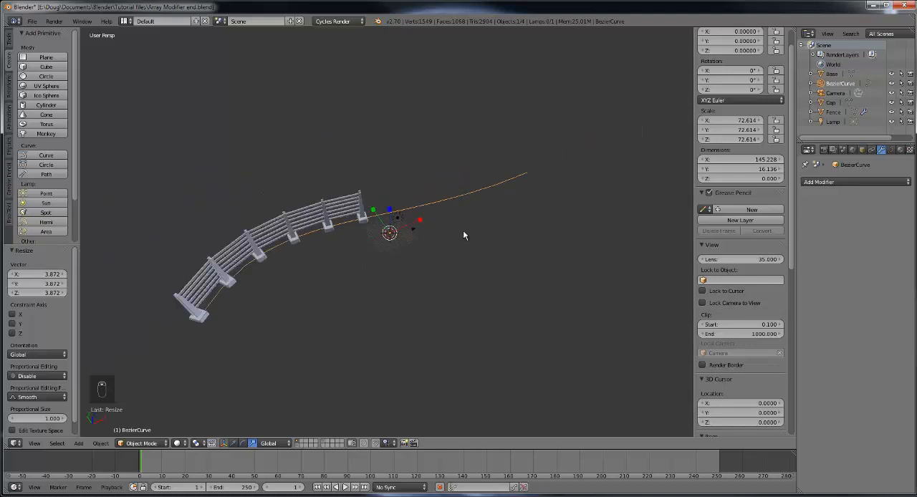
key(s)
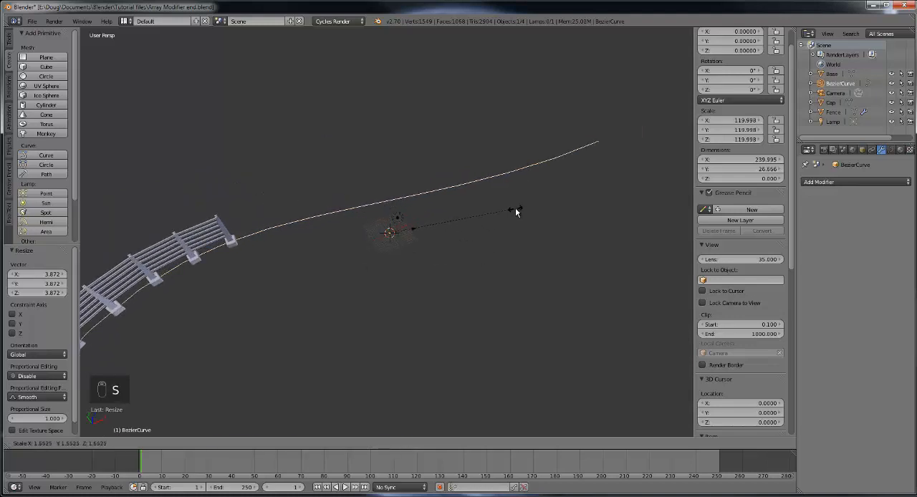
click(515, 209)
Step: Select the fence and examine up close how its posts and rails bend along the curve
middle_drag(451, 276, 412, 300)
scroll(333, 232, down, 3)
right_click(307, 218)
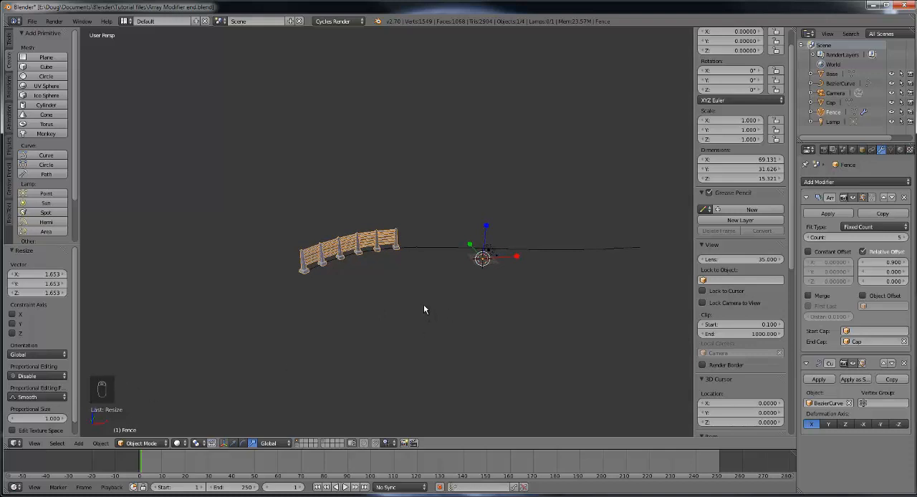
middle_drag(414, 310, 464, 277)
scroll(387, 301, up, 6)
scroll(517, 285, up, 4)
scroll(424, 295, up, 3)
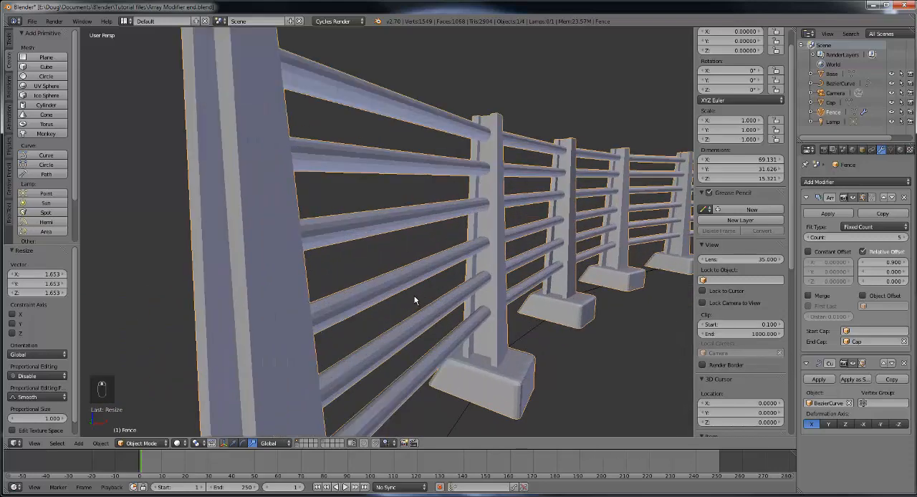
middle_drag(414, 296, 454, 296)
scroll(454, 296, down, 5)
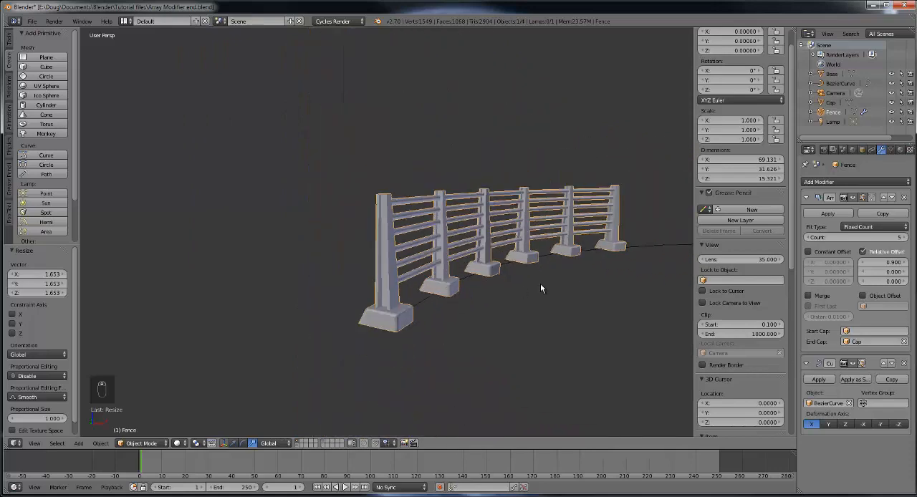
Step: Scale the fence down uniformly by a factor of about 0.735
middle_drag(540, 283, 520, 313)
scroll(520, 313, down, 2)
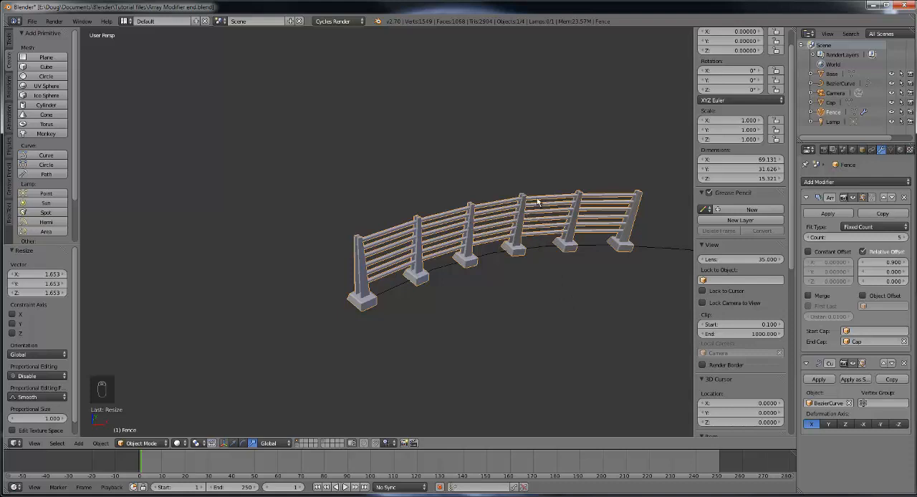
key(s)
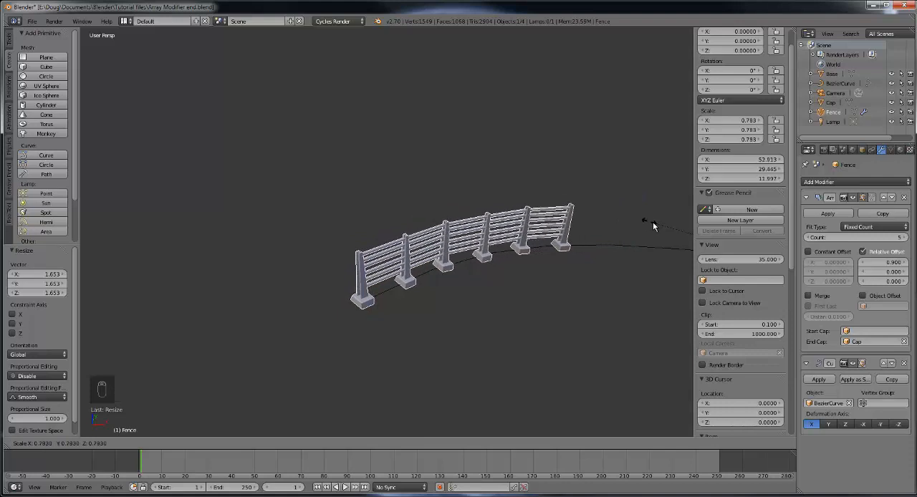
click(606, 263)
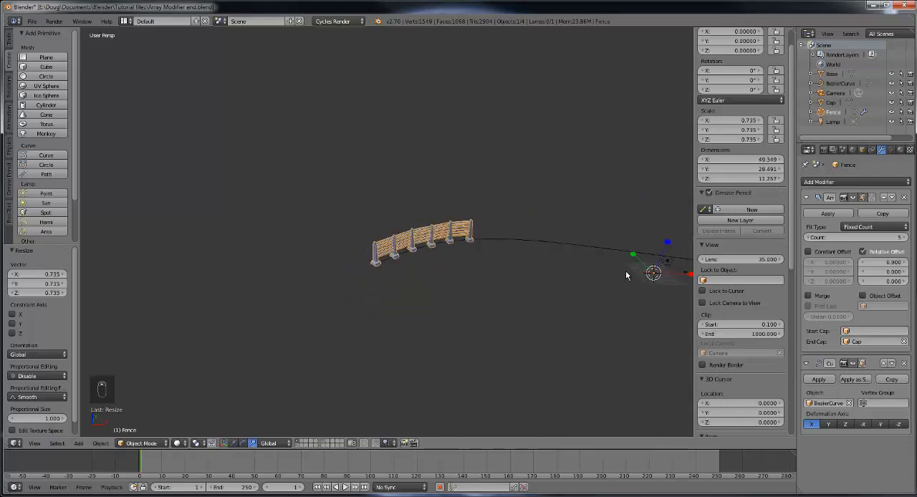
Step: Switch the fence to Edit Mode and select the narrow front face of its first post
mouse_move(626, 275)
middle_down()
mouse_move(613, 278)
mouse_move(630, 290)
middle_up()
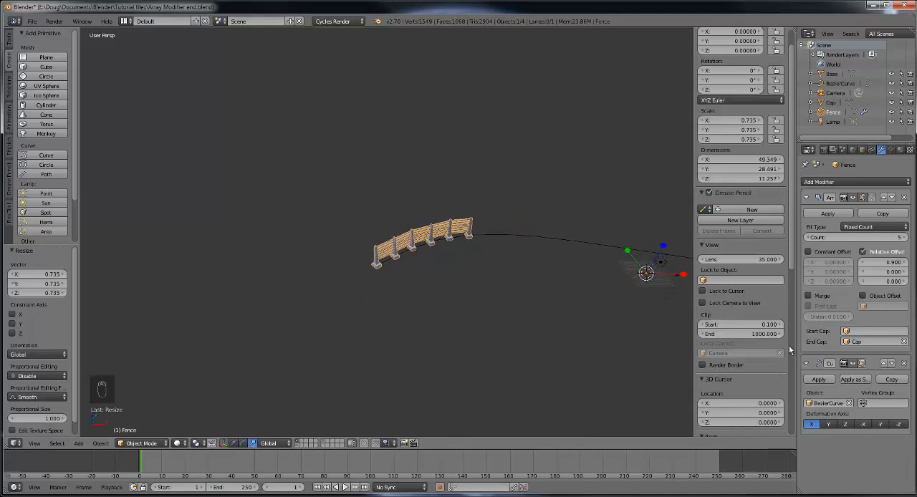
middle_drag(444, 321, 569, 311)
middle_drag(581, 262, 498, 287)
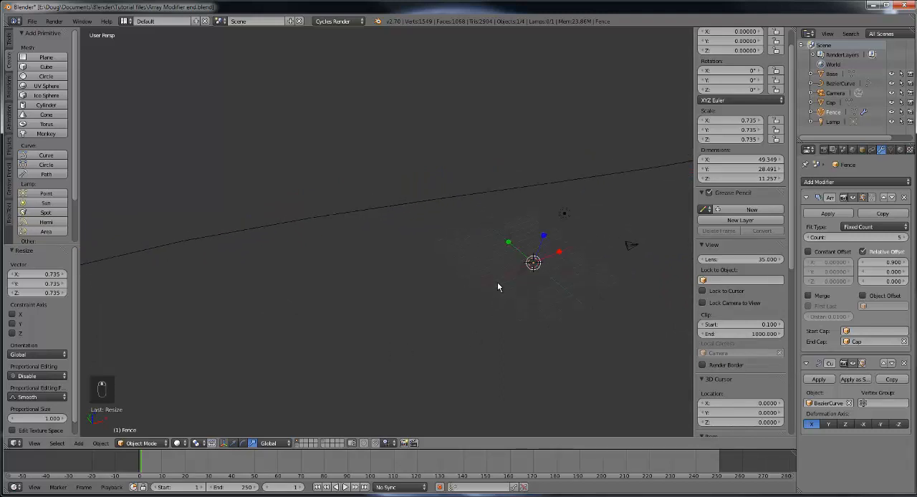
click(147, 444)
click(144, 421)
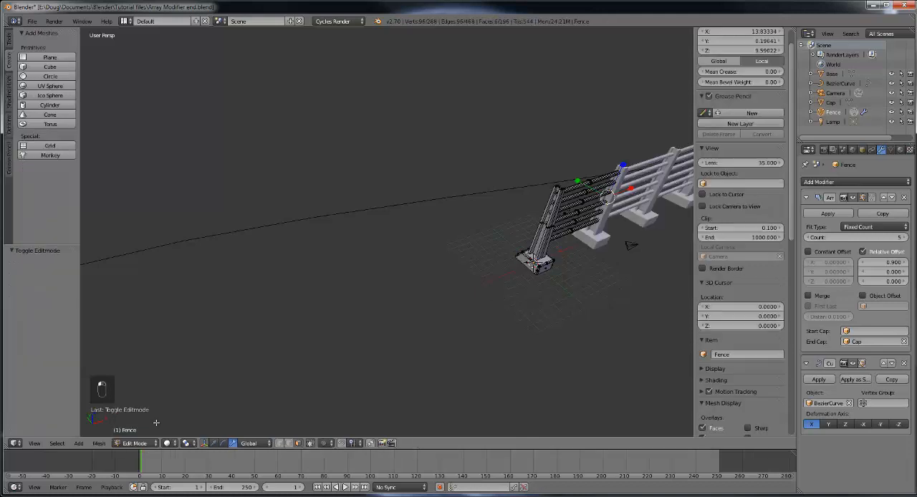
middle_drag(516, 326, 501, 365)
scroll(501, 365, up, 2)
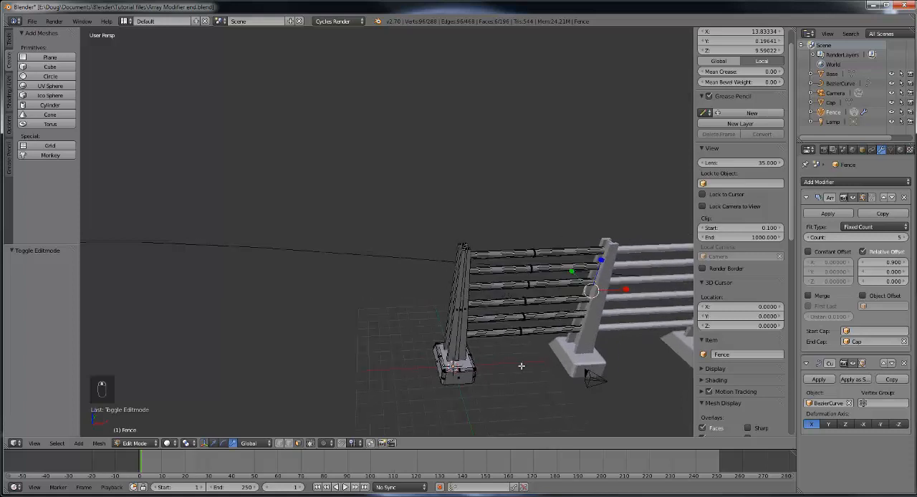
right_click(466, 314)
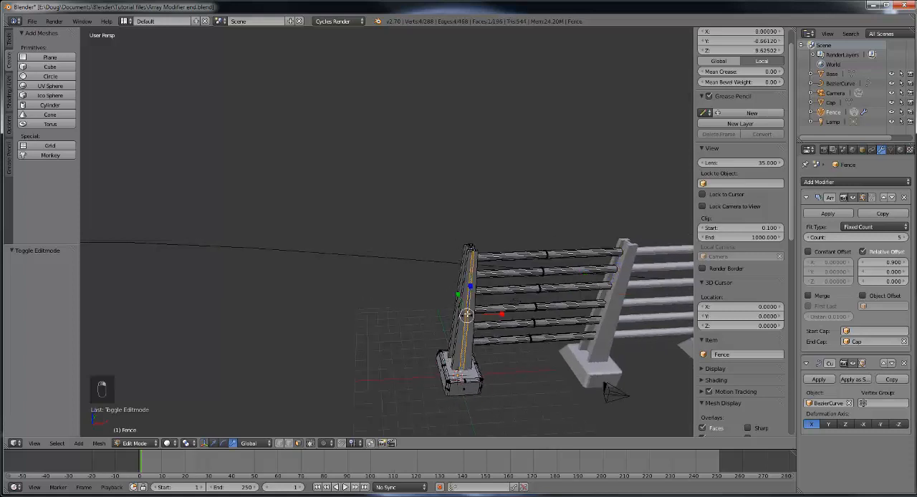
key(KP_Decimal)
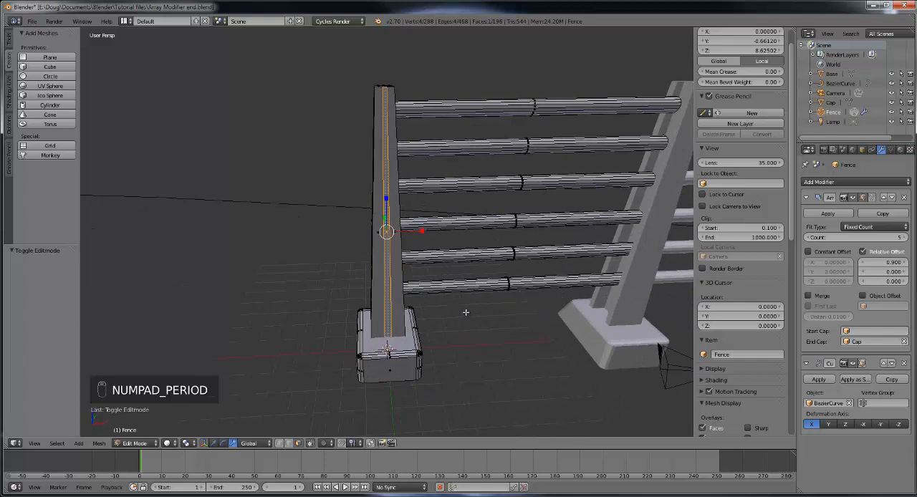
middle_drag(438, 305, 492, 306)
scroll(493, 305, down, 4)
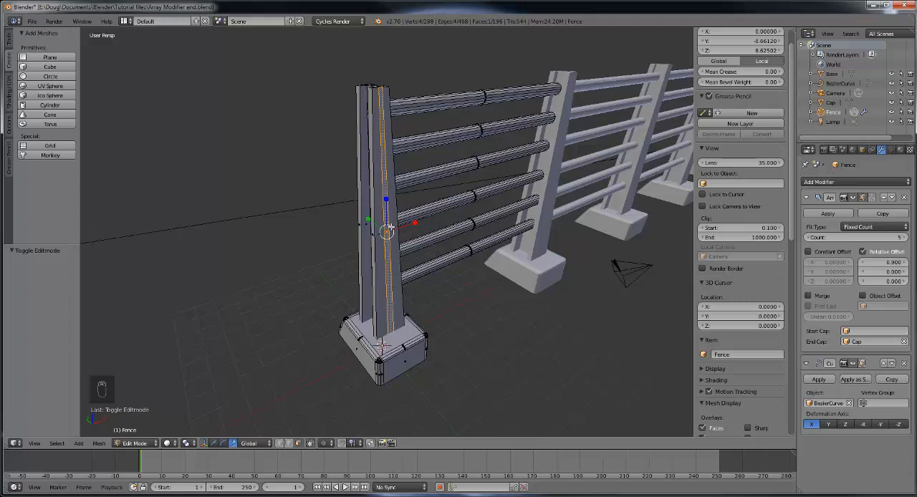
Step: Extrude the selected post face outward along its normal by about 1.31
key(e)
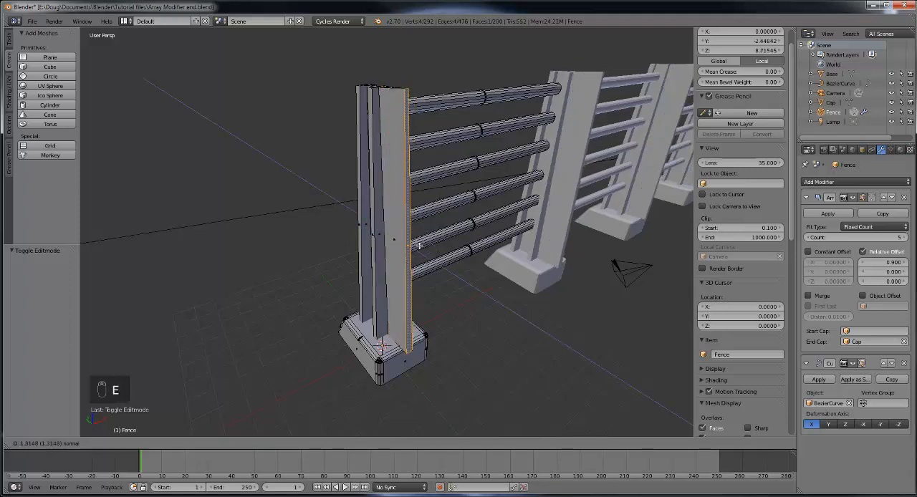
click(420, 245)
scroll(512, 272, down, 4)
middle_drag(549, 279, 507, 289)
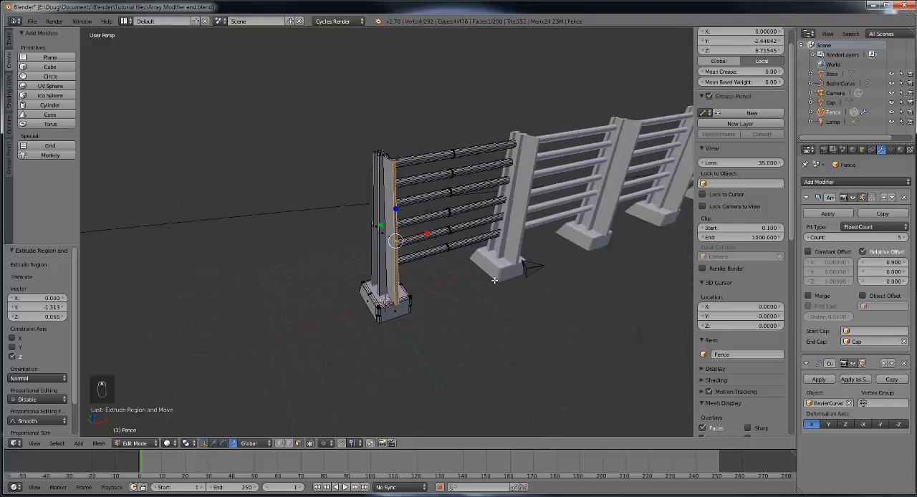
Step: Undo the post face extrusion and return the fence to Object Mode
key(ctrl+z)
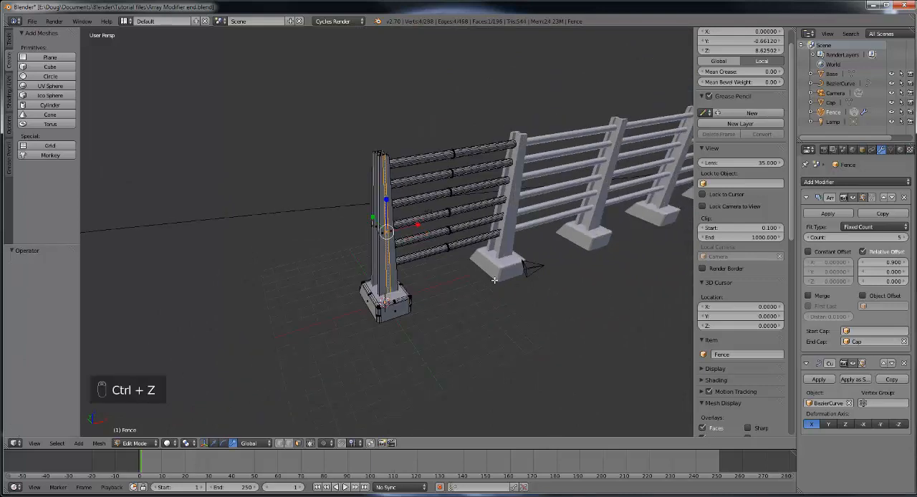
middle_drag(494, 280, 518, 267)
scroll(485, 280, up, 5)
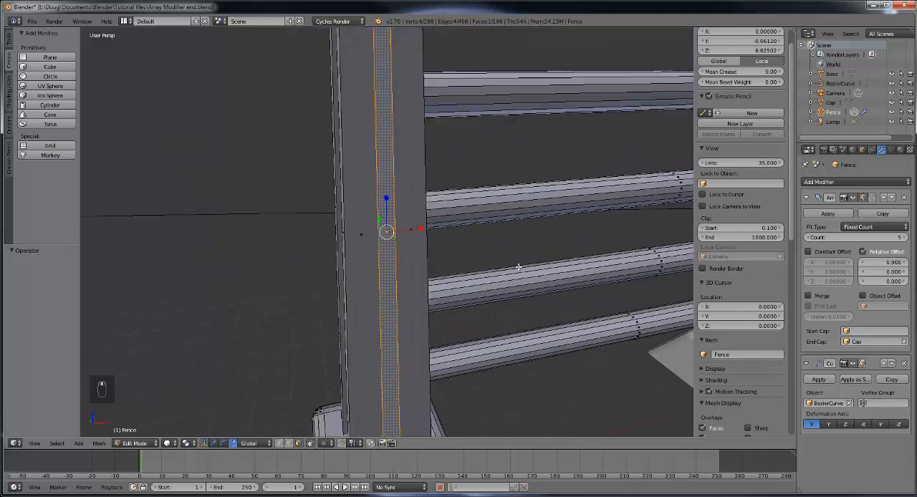
scroll(518, 268, down, 10)
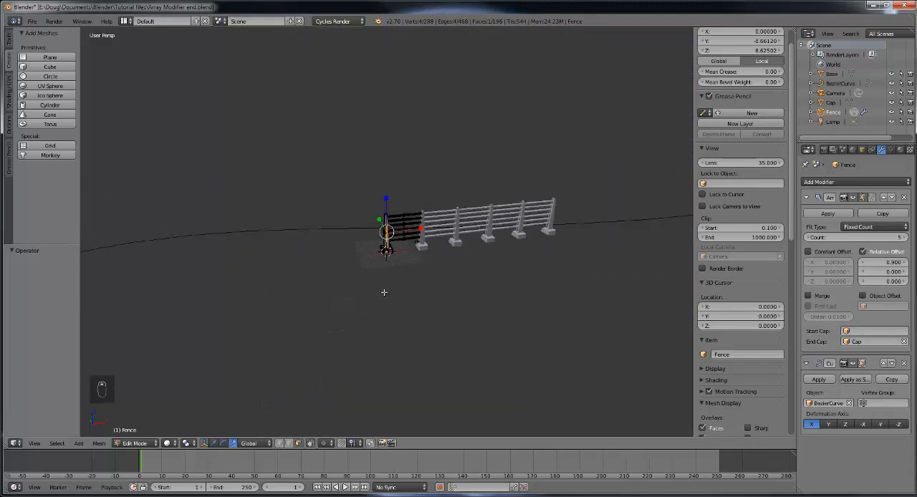
middle_drag(384, 292, 514, 327)
scroll(514, 327, up, 3)
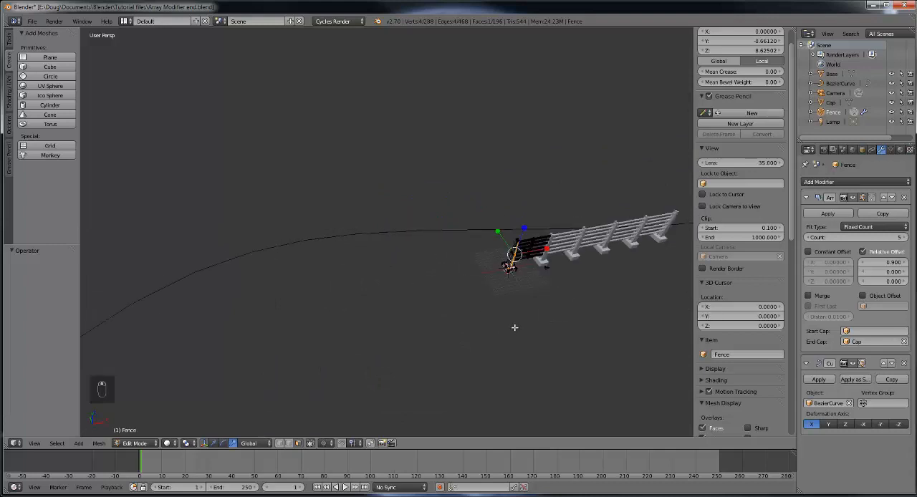
scroll(514, 327, down, 2)
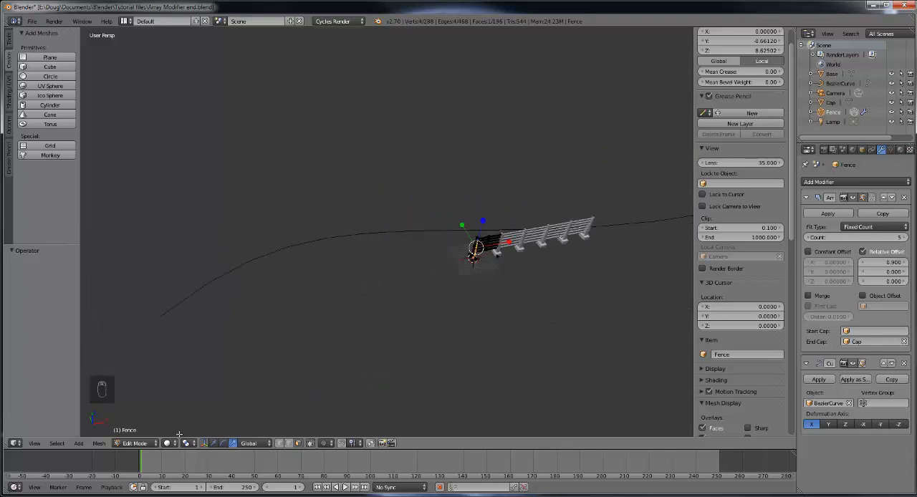
click(142, 444)
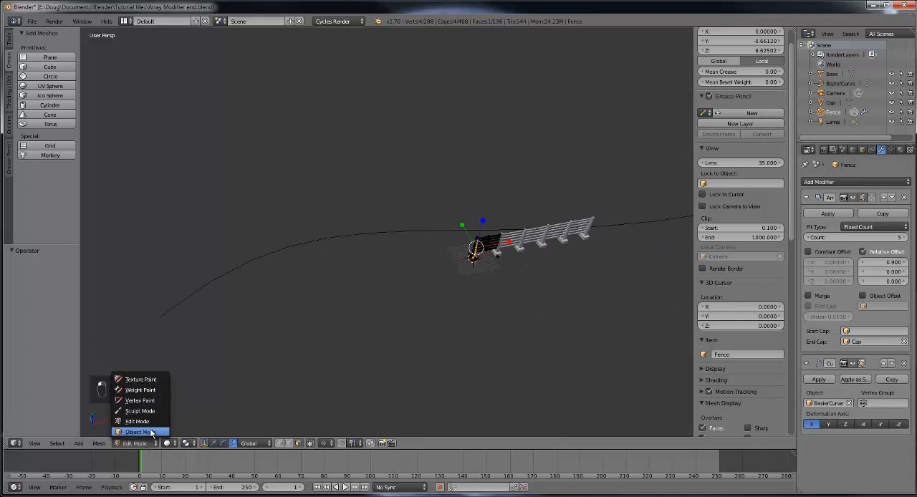
click(151, 433)
middle_drag(336, 318, 406, 337)
Step: Set the fence's Array modifier count to 20 so it covers most of the curve
click(905, 237)
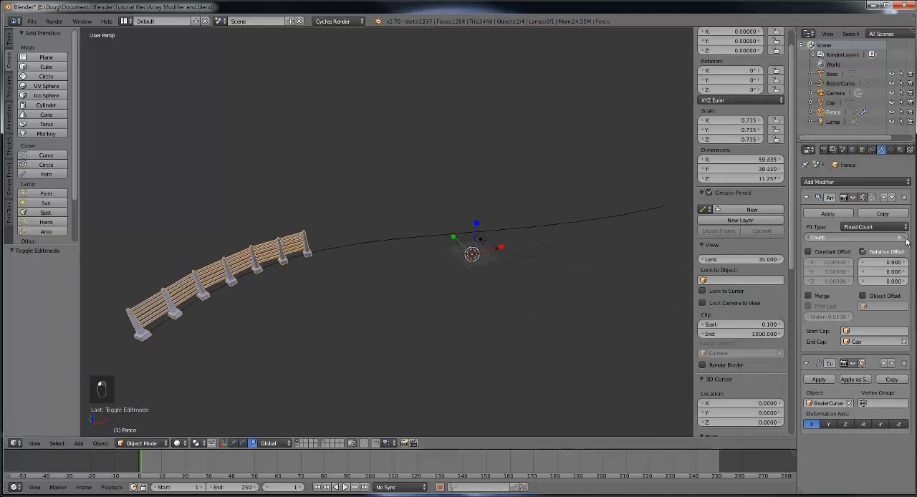
click(905, 239)
click(905, 239)
click(905, 238)
click(905, 239)
click(905, 239)
click(906, 239)
click(905, 238)
click(906, 239)
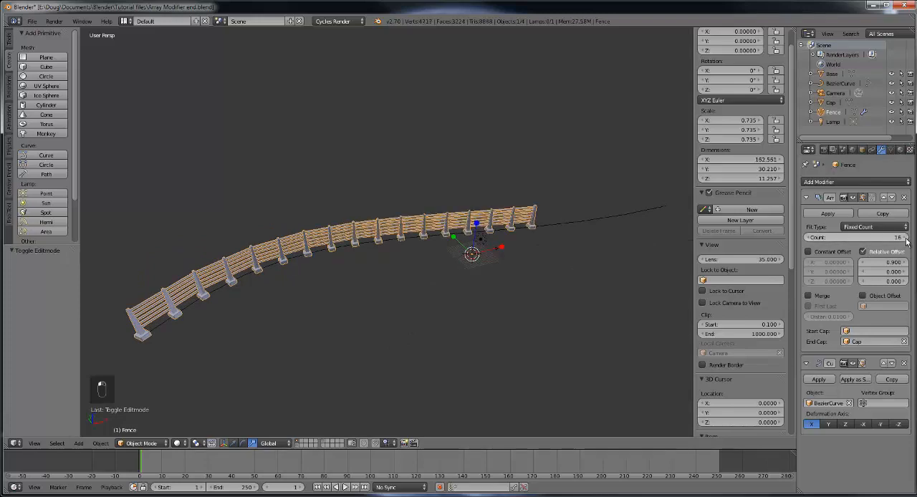
click(906, 240)
click(906, 240)
click(905, 240)
click(906, 240)
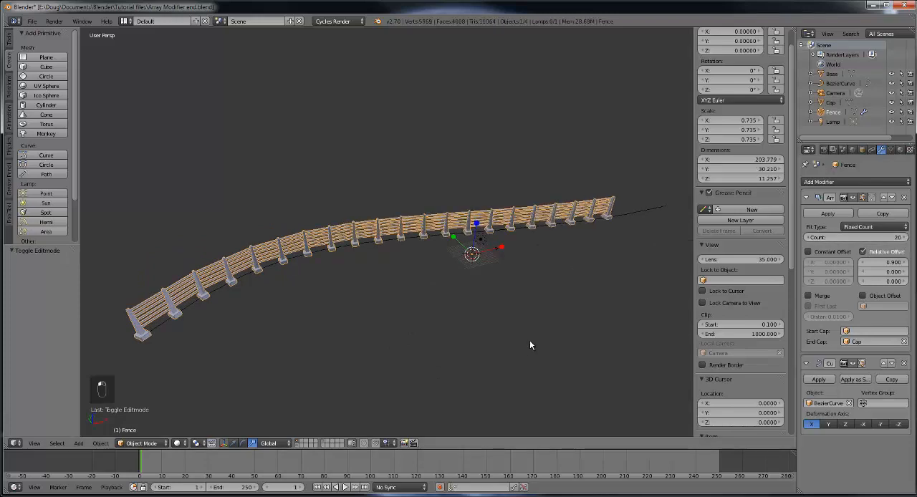
Step: Select the Bezier curve beneath the fence and switch it to Edit Mode
middle_drag(529, 340, 410, 346)
scroll(528, 334, up, 5)
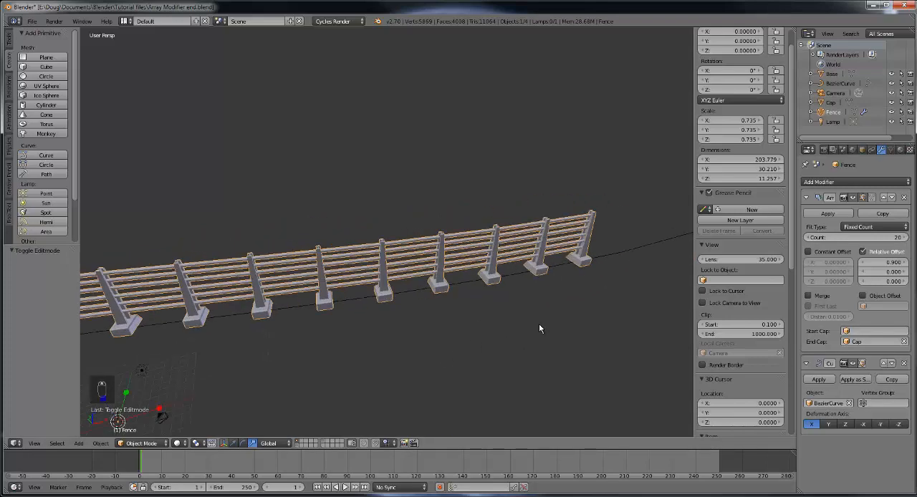
scroll(539, 329, down, 2)
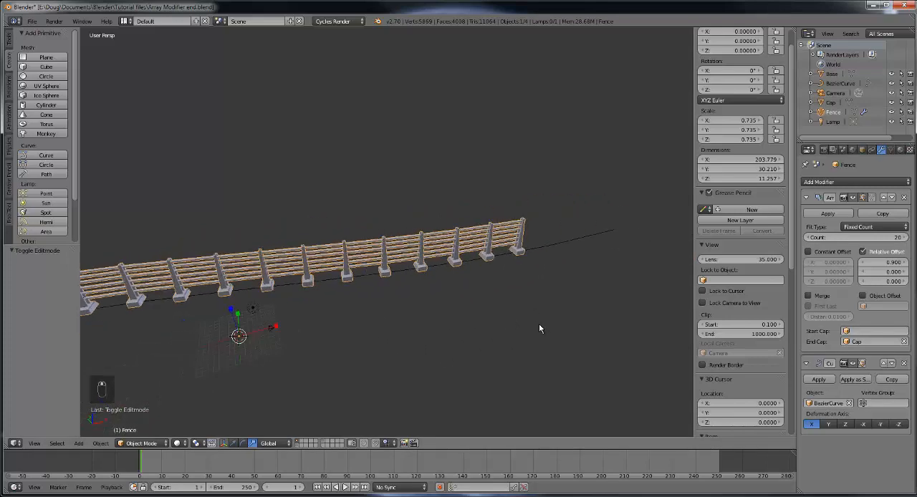
right_click(552, 248)
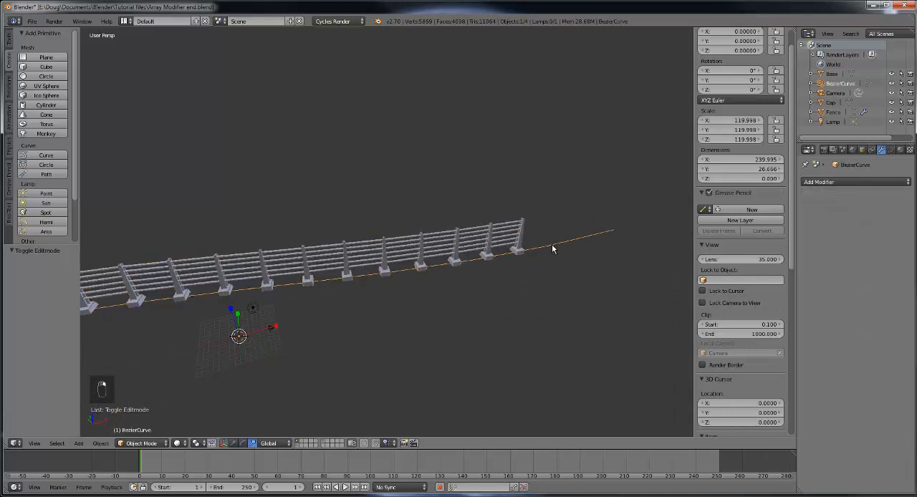
click(151, 444)
click(152, 421)
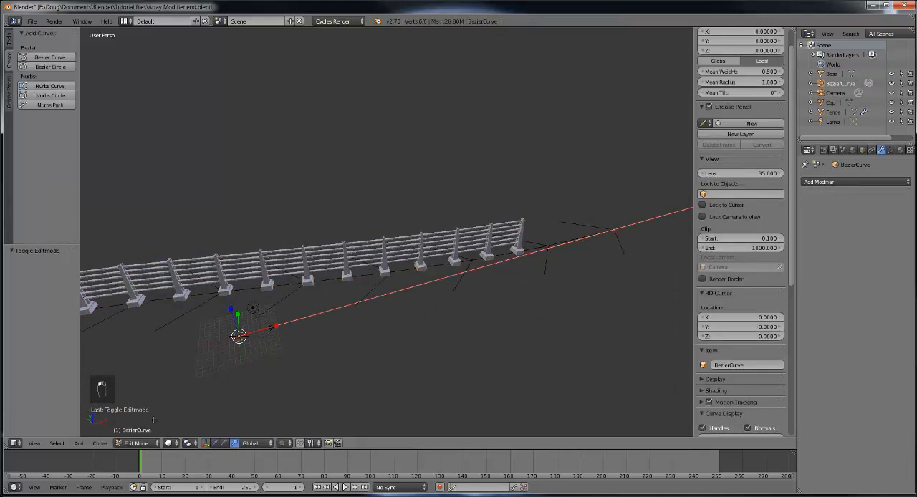
Step: Select the inner handle of the curve's start point and move it by about -0.36 along the Y axis
scroll(394, 355, down, 2)
middle_drag(304, 351, 600, 267)
scroll(435, 326, up, 2)
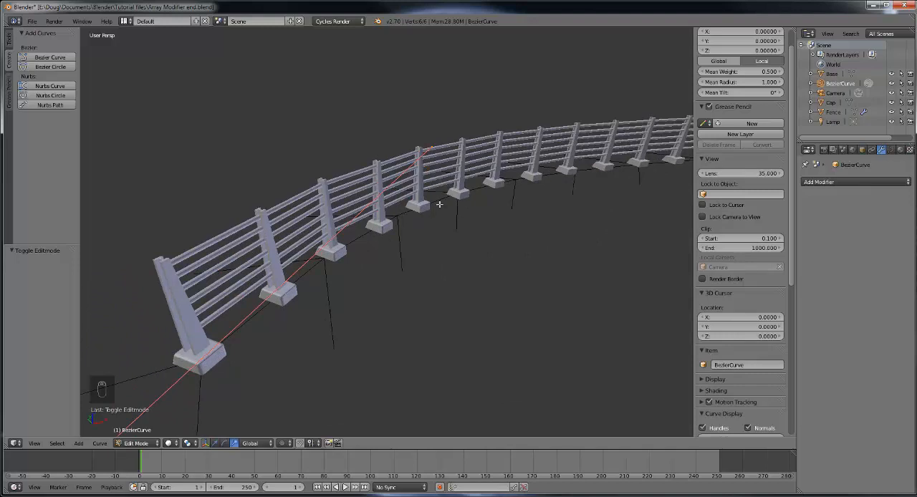
scroll(314, 317, down, 3)
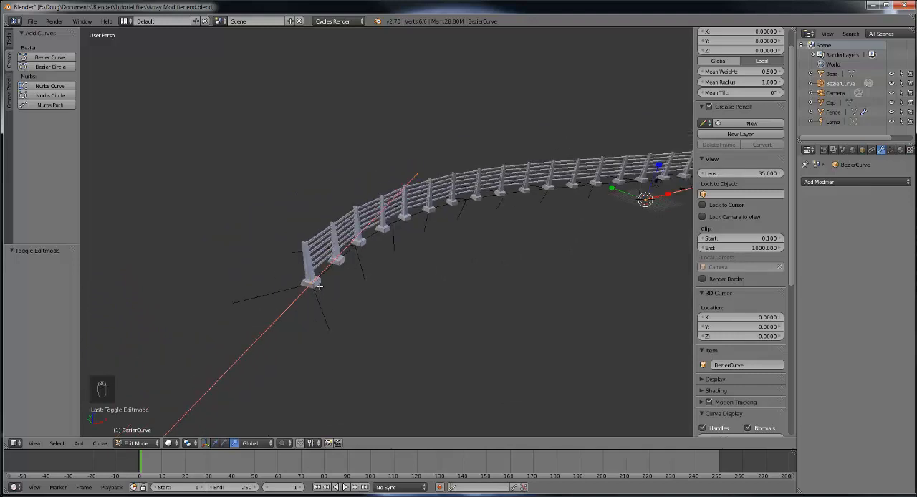
right_click(309, 284)
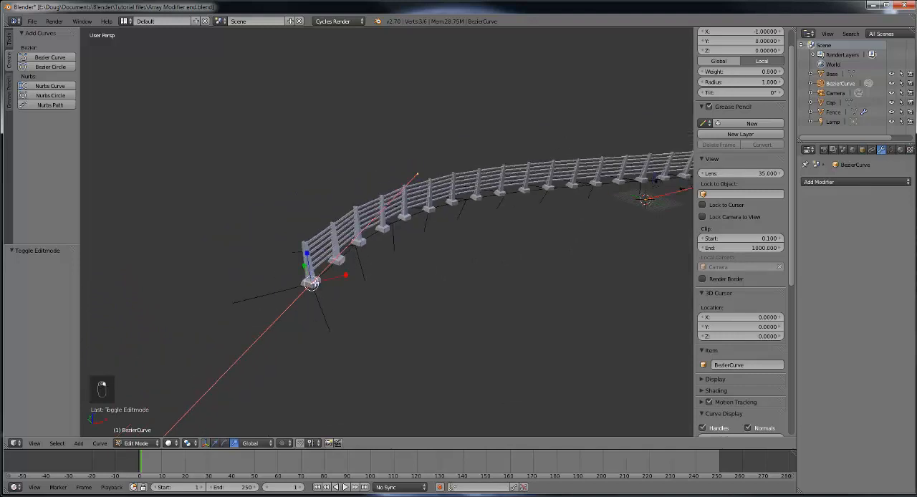
right_click(417, 170)
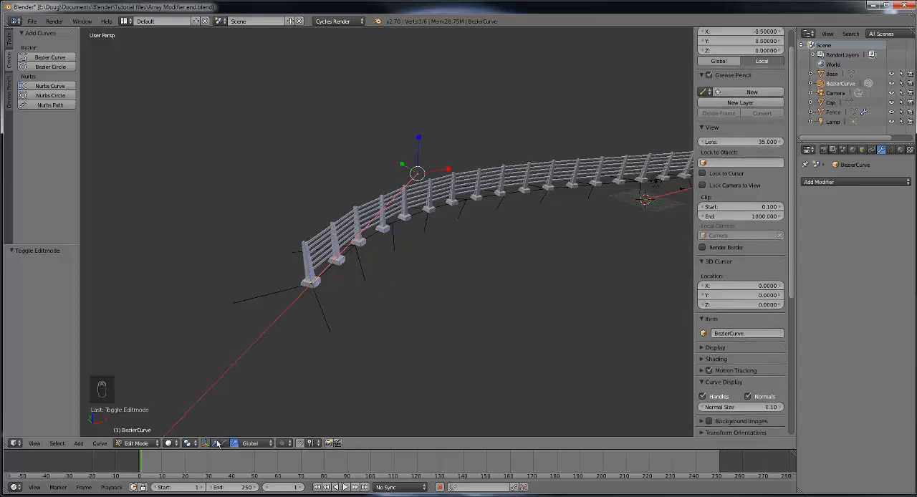
middle_drag(301, 368, 391, 253)
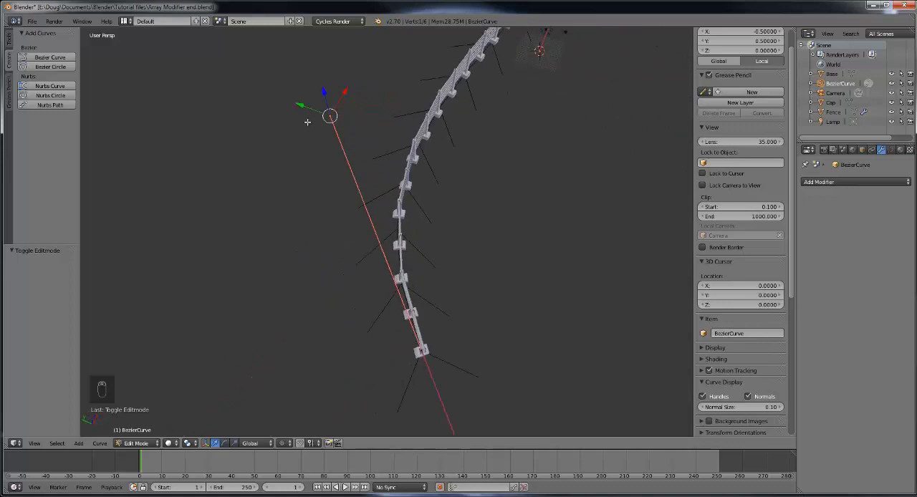
scroll(371, 159, down, 3)
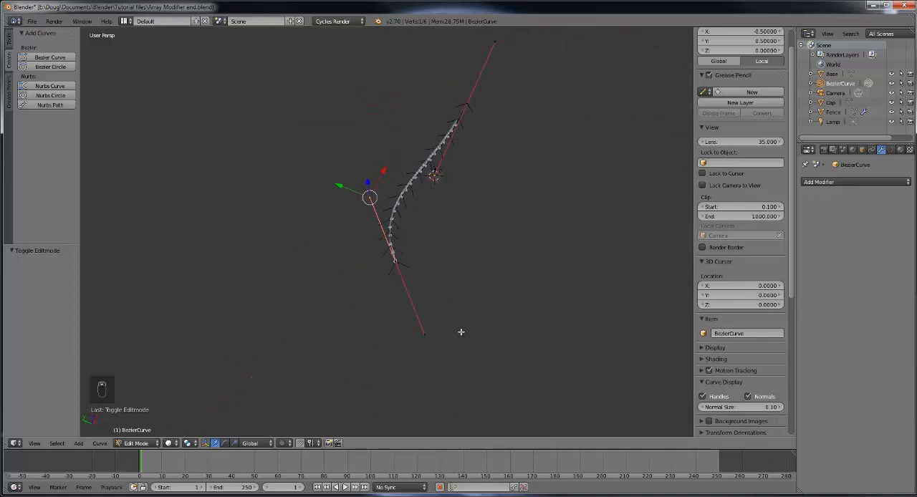
right_click(424, 333)
right_click(370, 198)
scroll(437, 259, up, 3)
key(g)
key(y)
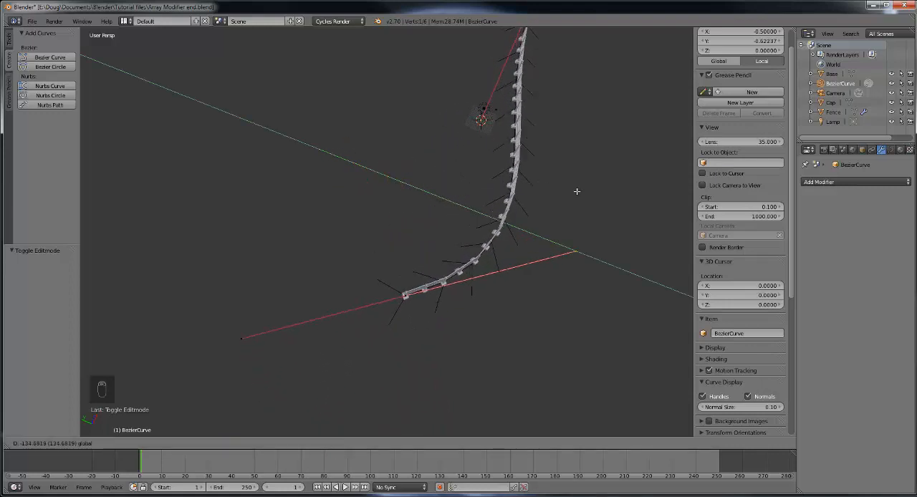
click(332, 134)
Step: Select the curve's end point and move it by about 8.45 along the Y axis
middle_drag(331, 133, 450, 180)
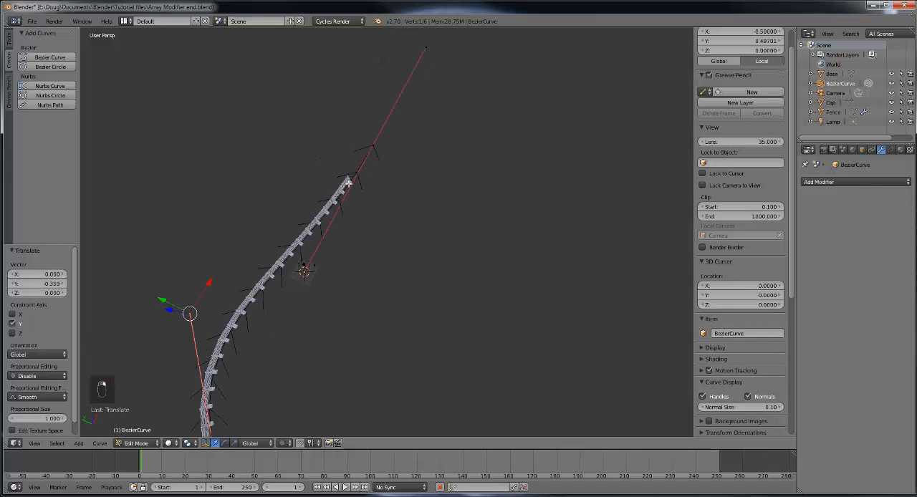
middle_drag(393, 202, 438, 123)
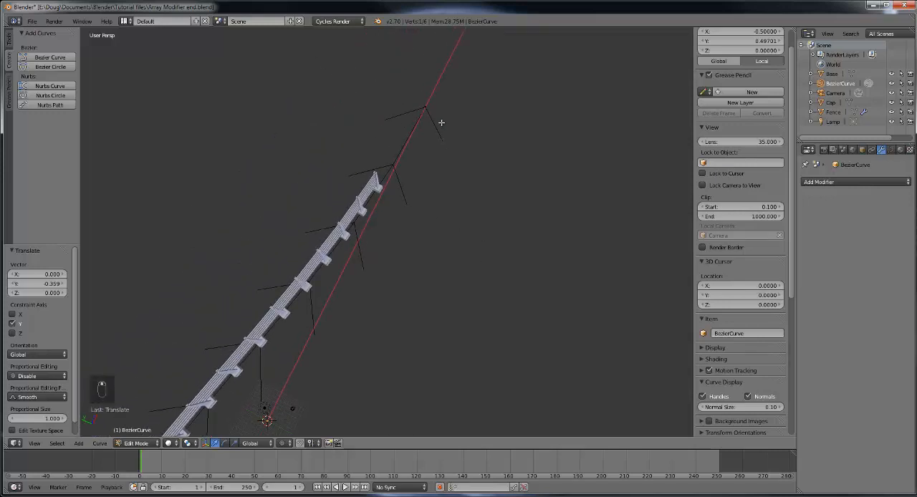
right_click(414, 109)
scroll(452, 145, down, 4)
mouse_move(387, 156)
mouse_down()
mouse_move(530, 205)
mouse_move(412, 175)
mouse_move(485, 196)
mouse_move(379, 150)
mouse_move(397, 160)
mouse_up()
Step: Select the outer handle of the curve's end point and move it by about -154.6 along the Y axis
right_click(452, 48)
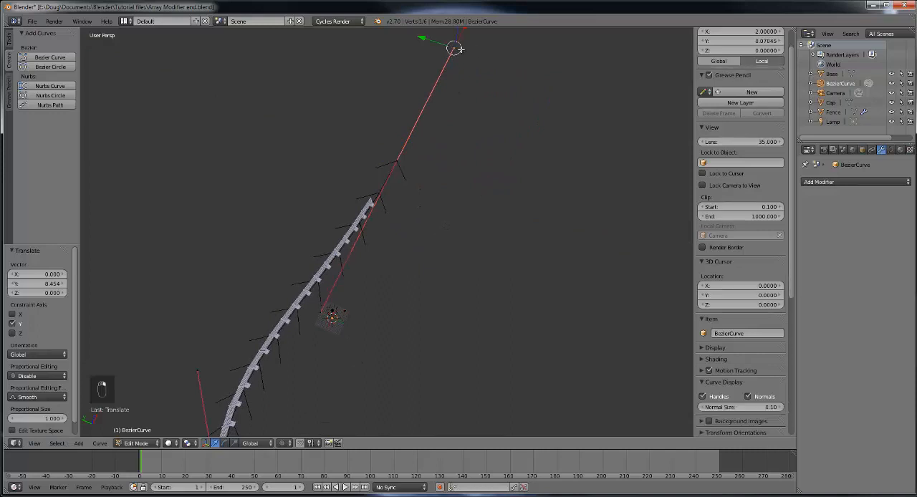
drag(434, 43, 585, 159)
middle_drag(607, 172, 533, 246)
Step: Try to move the outer handle of the curve's end point vertically along the Z axis
middle_drag(515, 321, 385, 222)
middle_drag(467, 315, 491, 274)
key(g)
key(z)
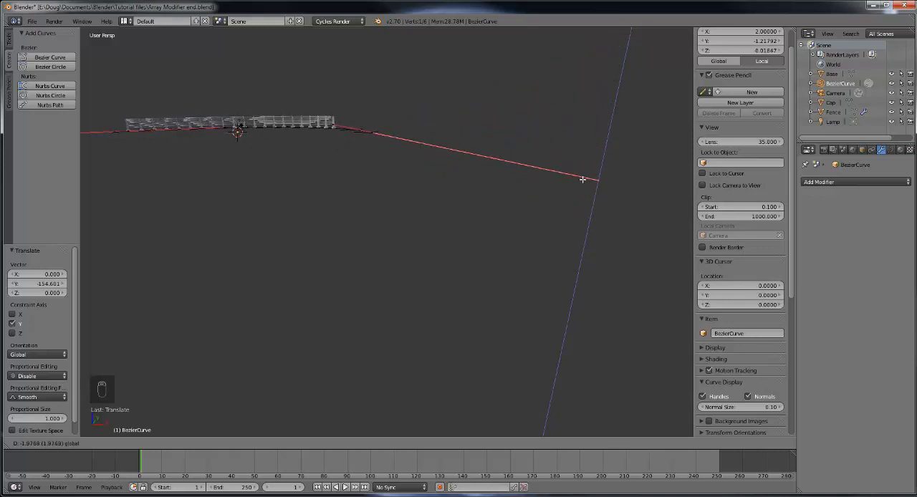
right_click(578, 207)
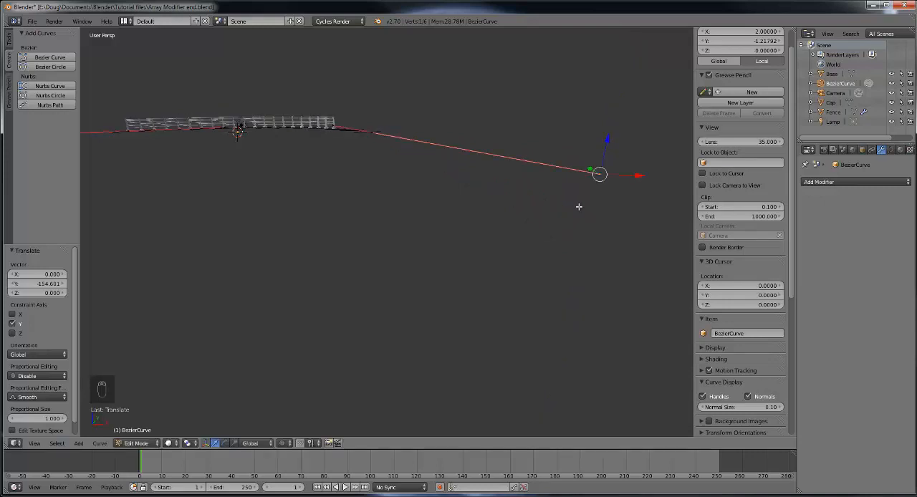
middle_drag(565, 210, 559, 230)
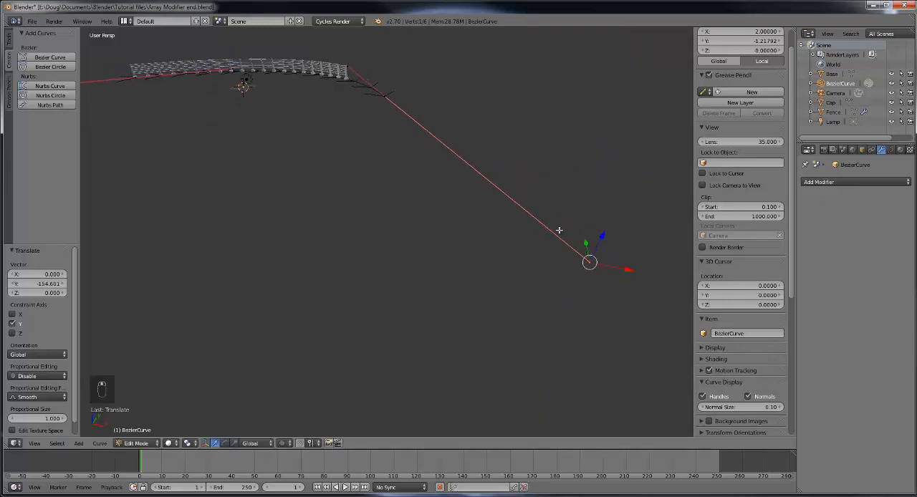
Step: Move the outer handle of the curve's end point by about -58.3 along X, and by about 69.8 along Y
drag(625, 271, 437, 205)
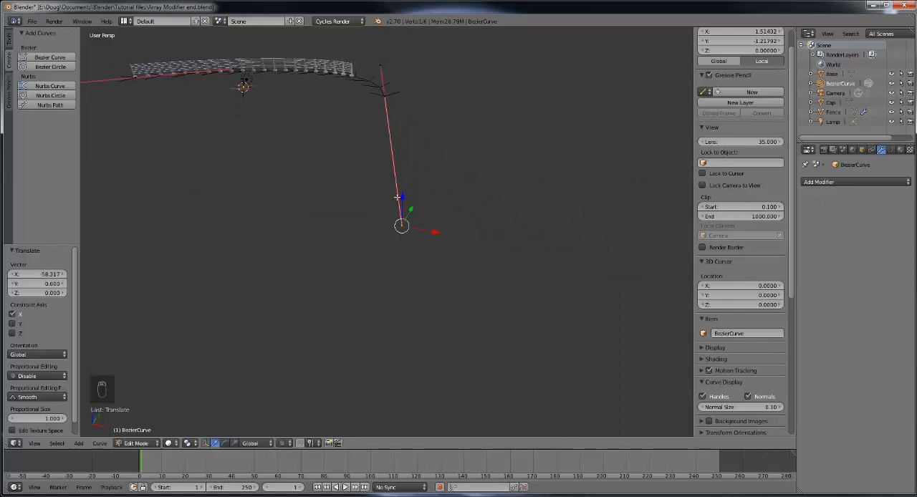
middle_drag(396, 197, 494, 194)
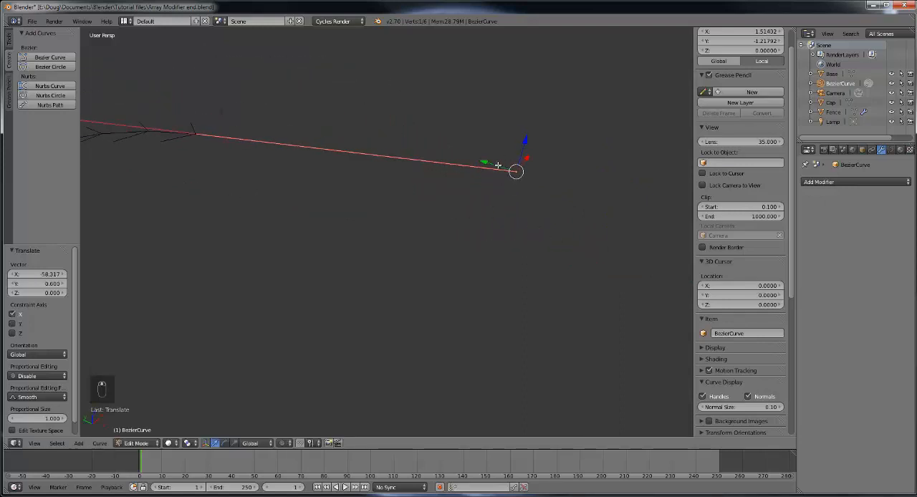
drag(498, 165, 373, 123)
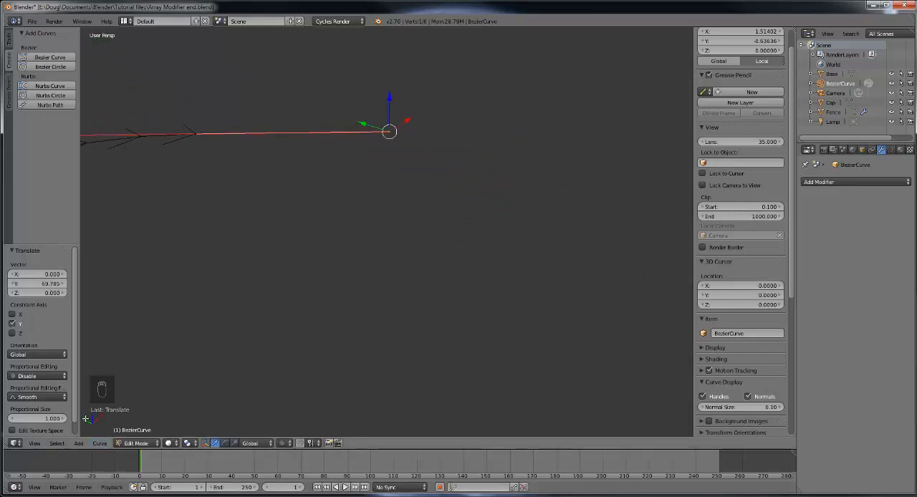
Step: Select the curve's end point and extrude a new point by about 65 in X, -226.9 in Y and -41.6 in Z
middle_drag(237, 272, 437, 185)
right_click(429, 183)
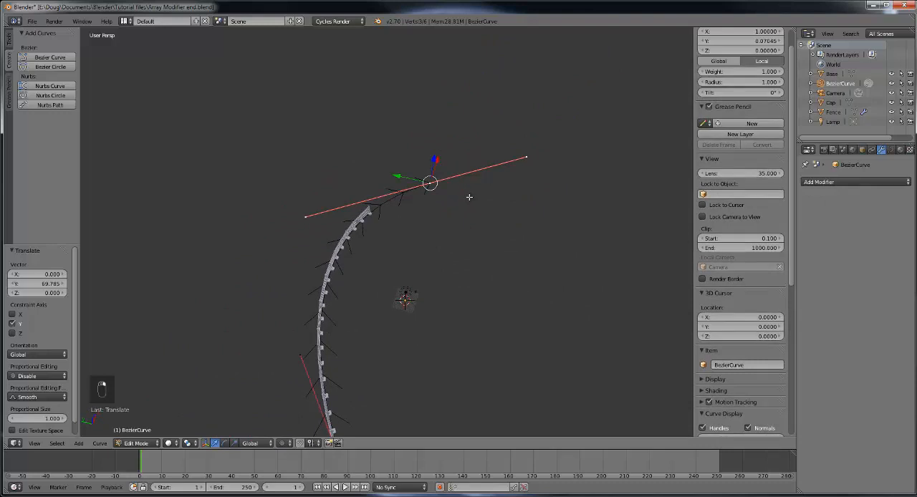
middle_drag(481, 204, 445, 193)
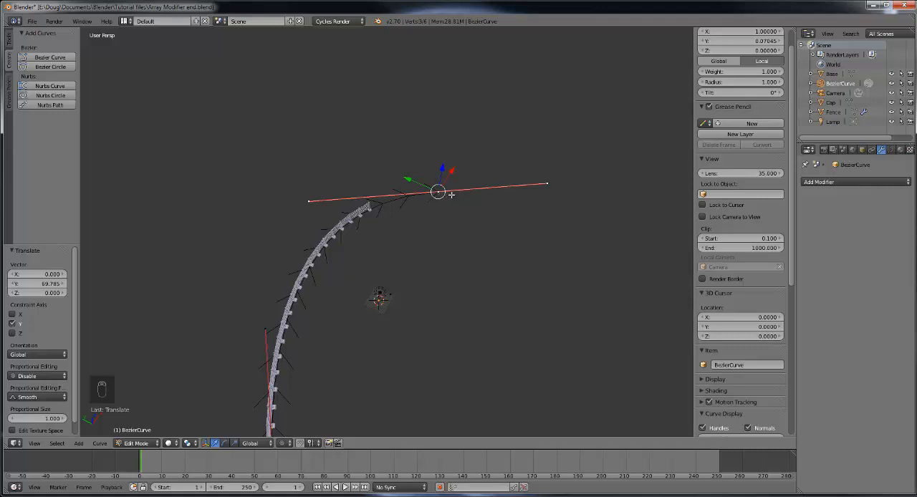
key(e)
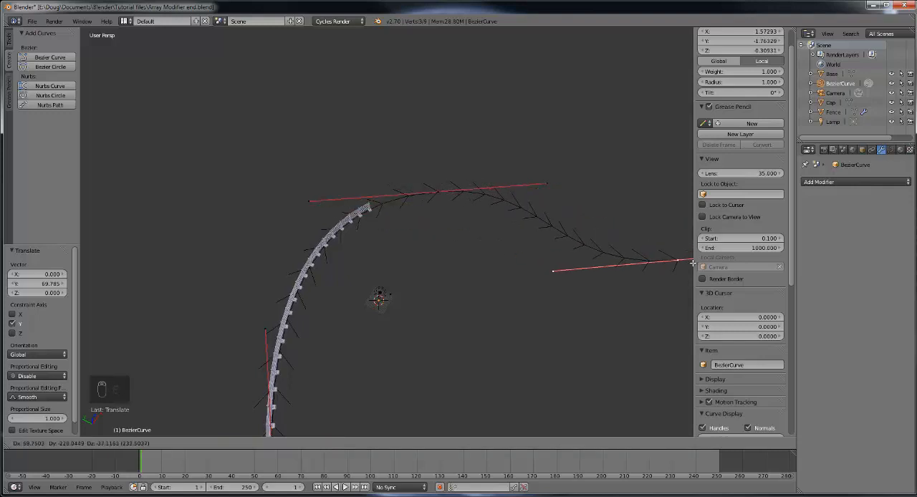
click(85, 272)
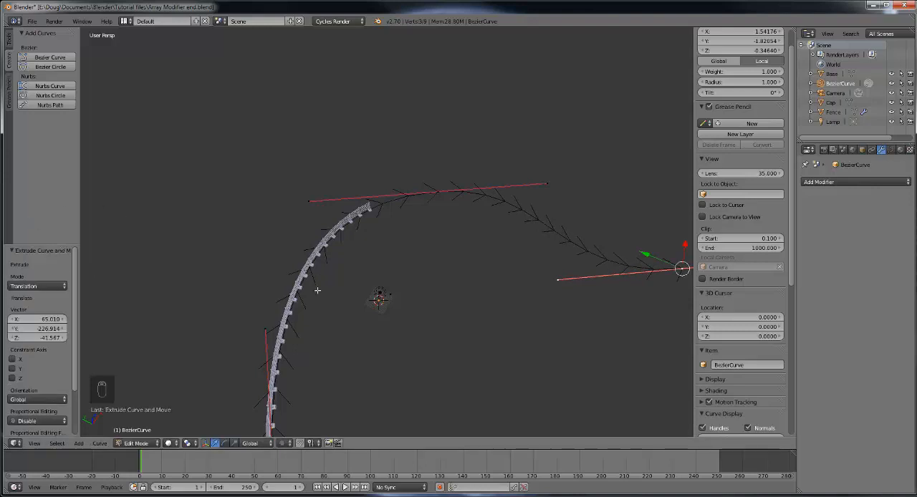
Step: Return the extended curve to Object Mode
middle_drag(317, 290, 472, 306)
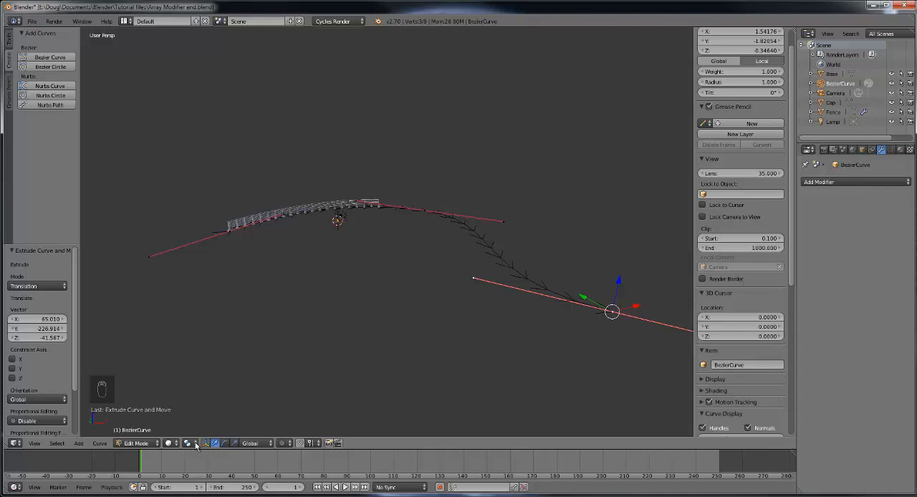
middle_drag(621, 302, 622, 302)
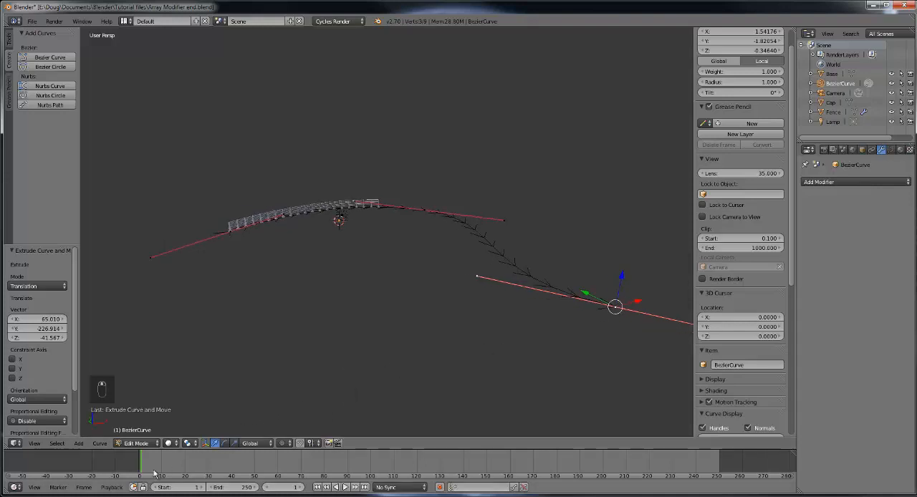
click(140, 442)
click(148, 430)
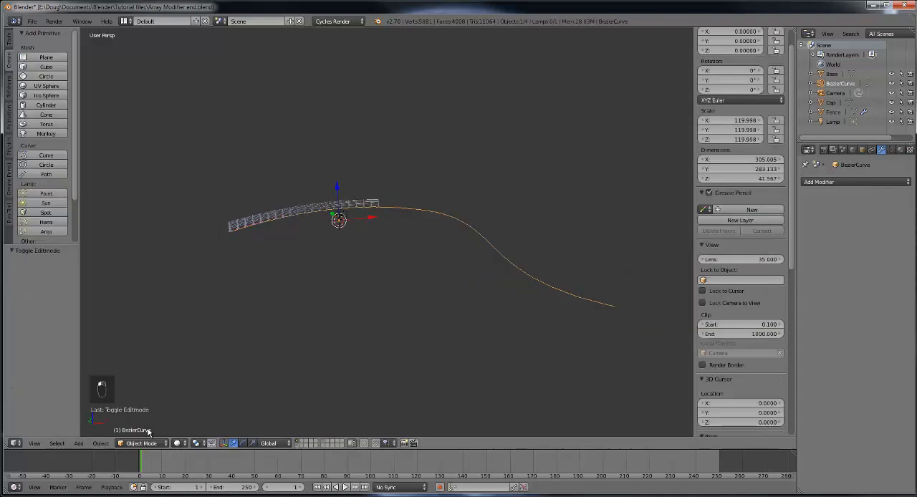
Step: Select the fence and set its Array modifier count to 49
right_click(331, 209)
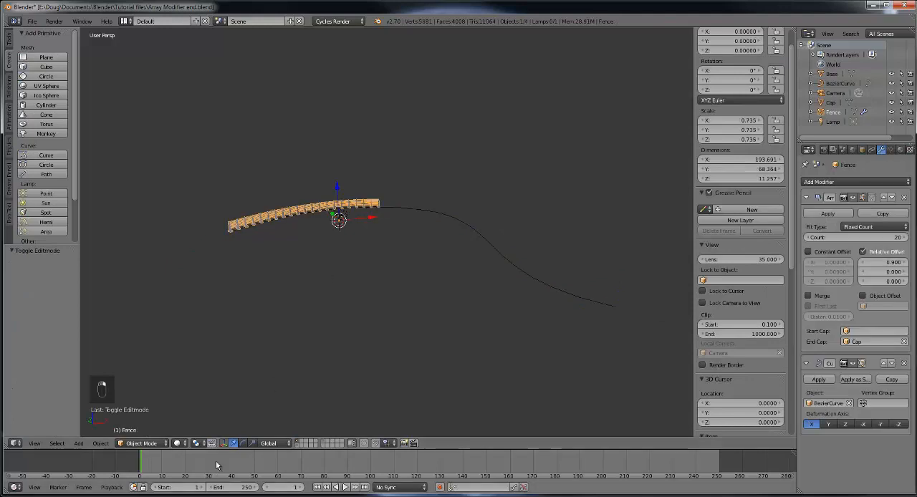
click(904, 237)
click(904, 238)
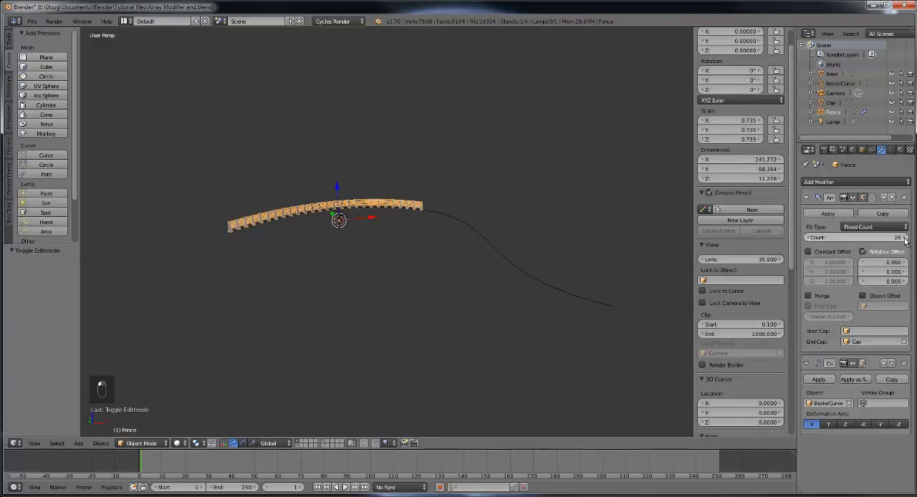
click(904, 237)
click(904, 238)
click(904, 238)
click(904, 238)
click(904, 238)
click(904, 237)
click(904, 238)
click(904, 238)
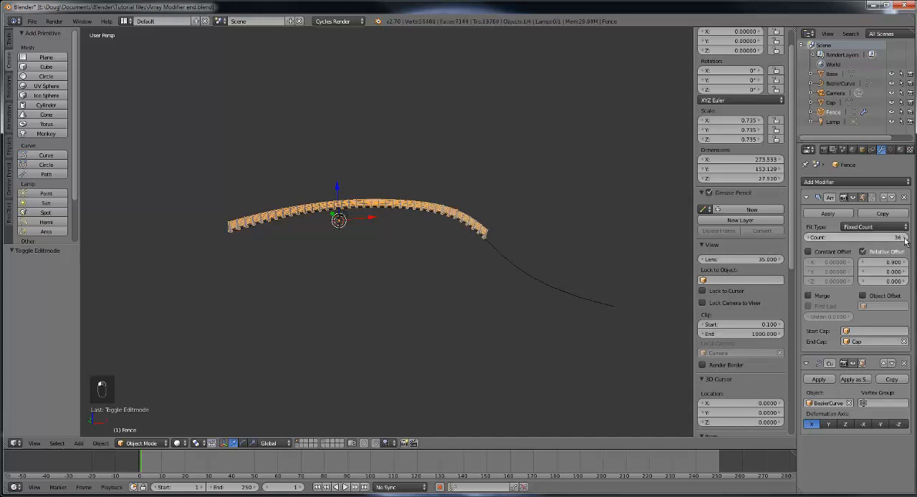
click(904, 238)
click(904, 238)
click(904, 237)
click(904, 237)
click(904, 237)
click(904, 238)
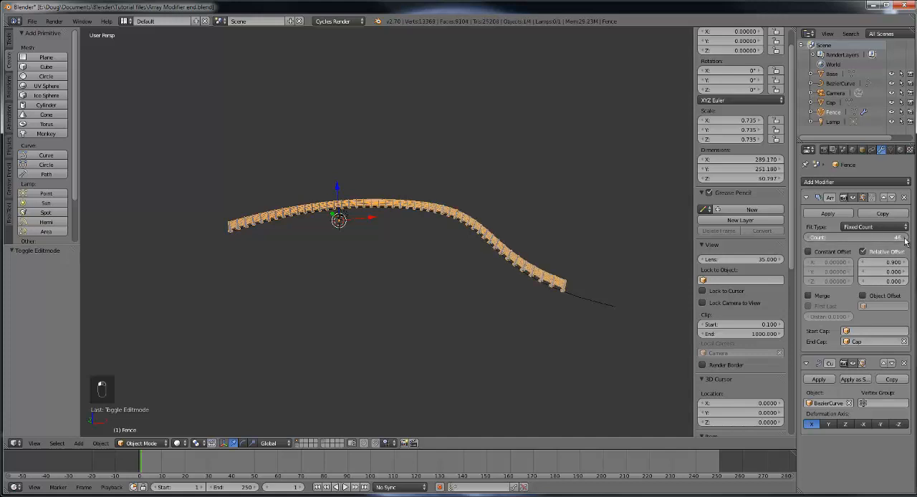
click(904, 238)
Step: Select the Bezier curve beyond the far end of the fence and switch it to Edit Mode
middle_drag(586, 313, 368, 260)
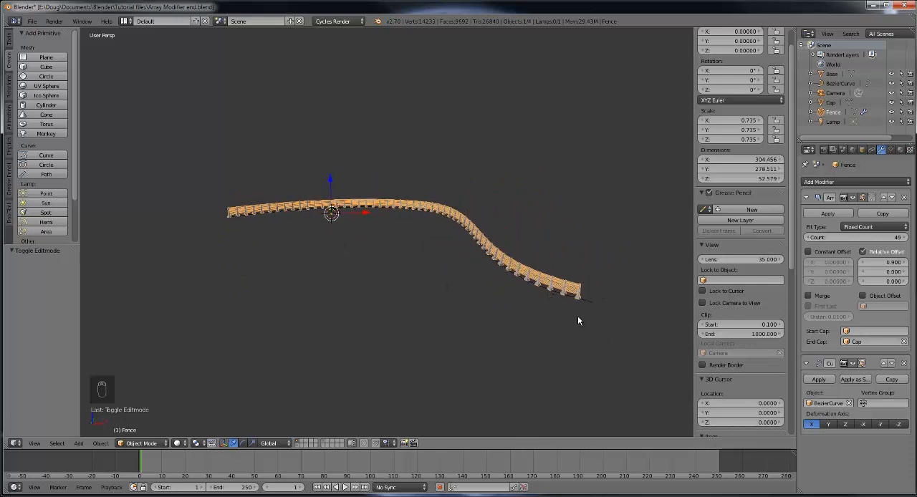
middle_drag(579, 321, 562, 308)
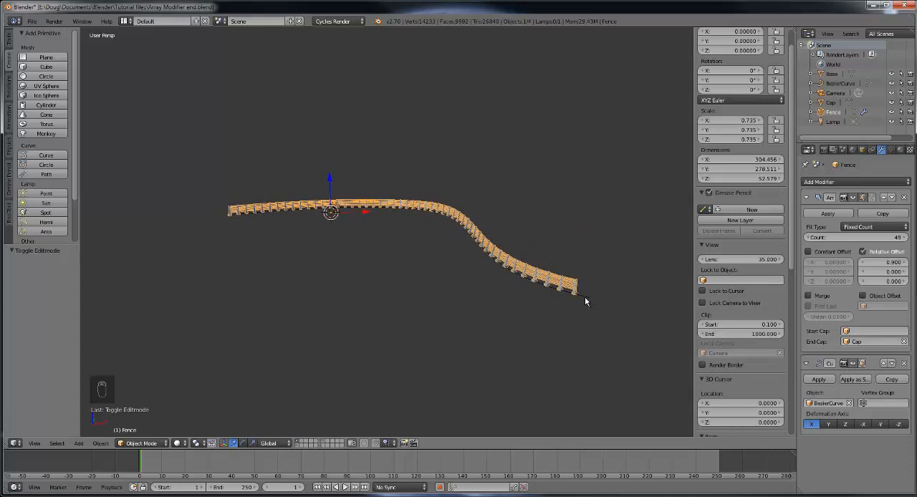
right_click(585, 297)
middle_drag(581, 330, 474, 267)
scroll(610, 286, up, 3)
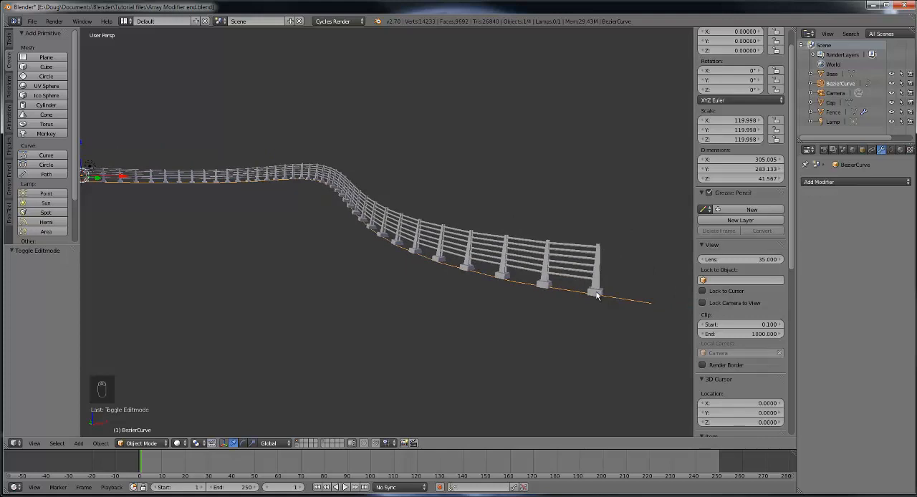
click(142, 443)
click(141, 420)
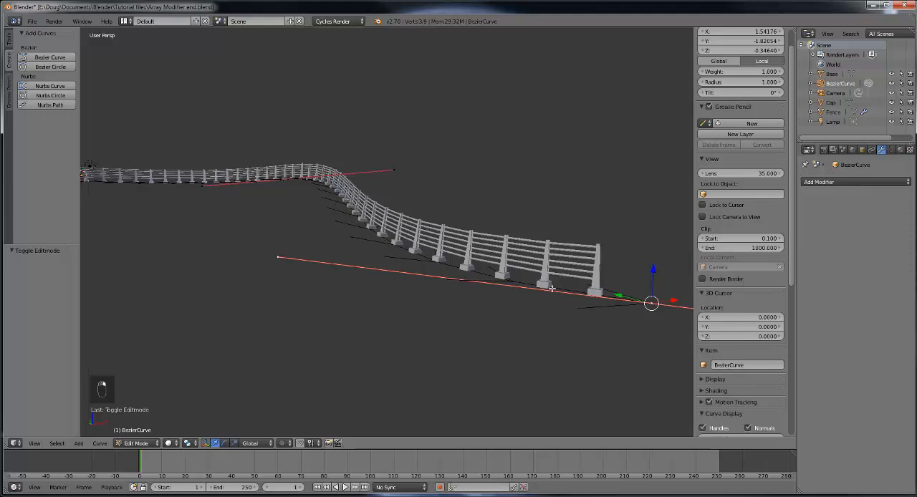
Step: Select the extruded end point of the curve and raise it by about 26.9 along the Z axis
right_click(280, 179)
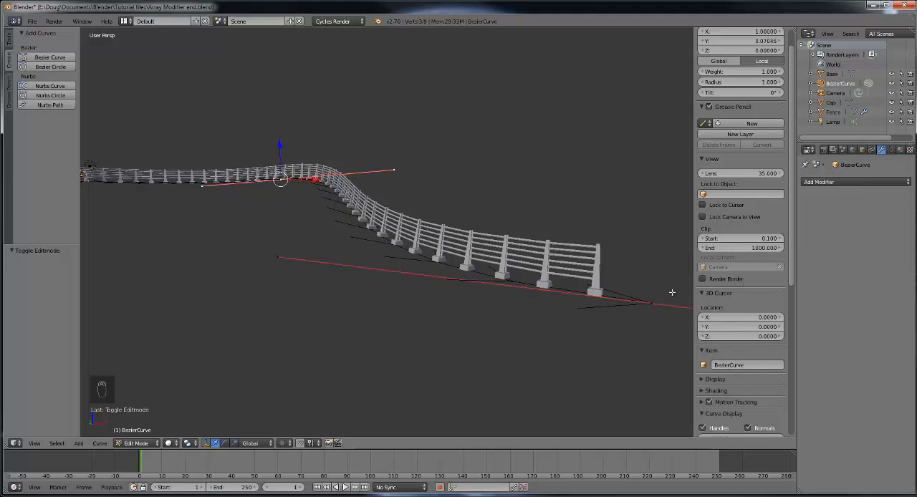
right_click(648, 303)
middle_drag(612, 362, 458, 314)
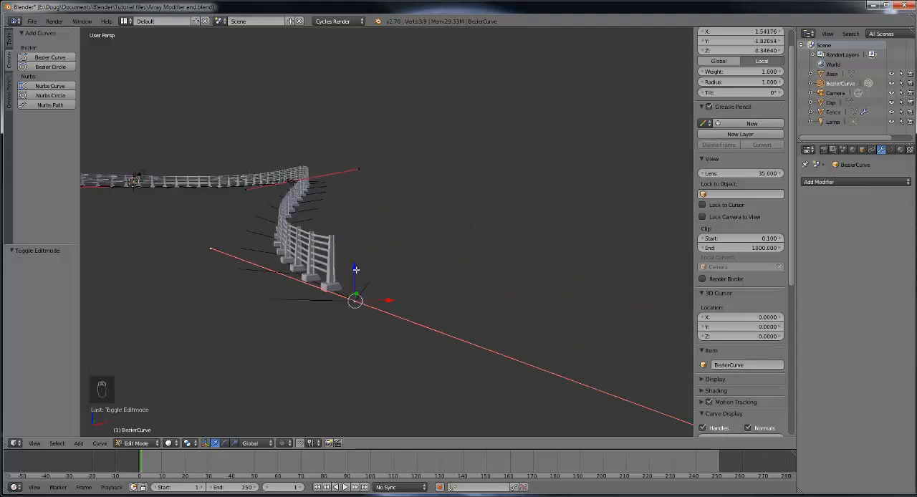
drag(356, 269, 369, 121)
middle_drag(373, 174, 439, 179)
scroll(438, 179, down, 4)
middle_drag(415, 232, 401, 226)
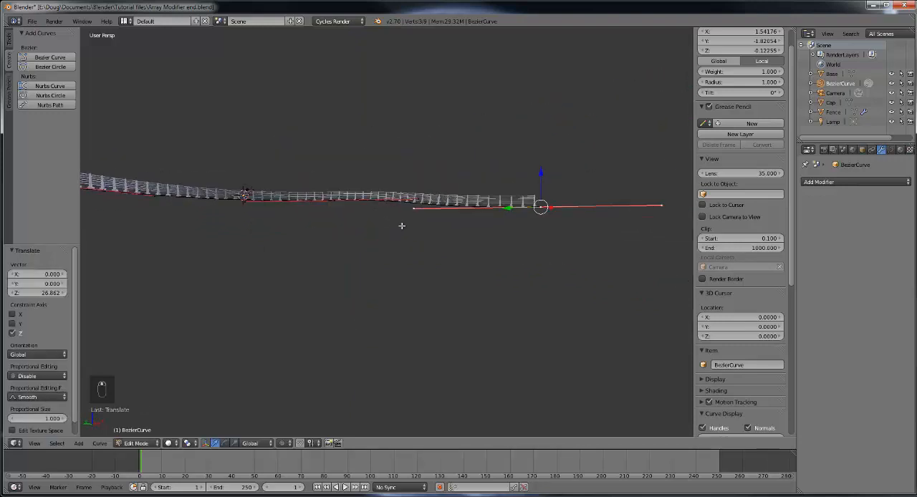
Step: In front view, raise the extruded end point by a further 8.1 or so along the Z axis
key(KP_1)
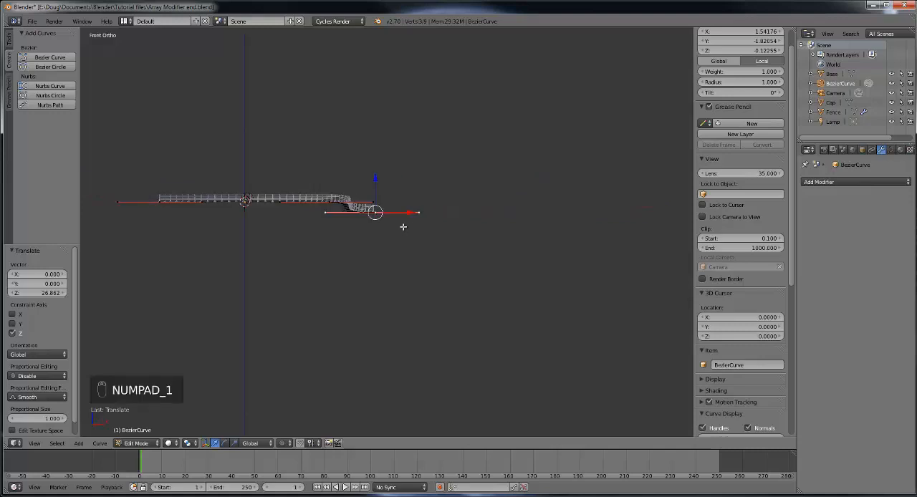
scroll(373, 228, up, 3)
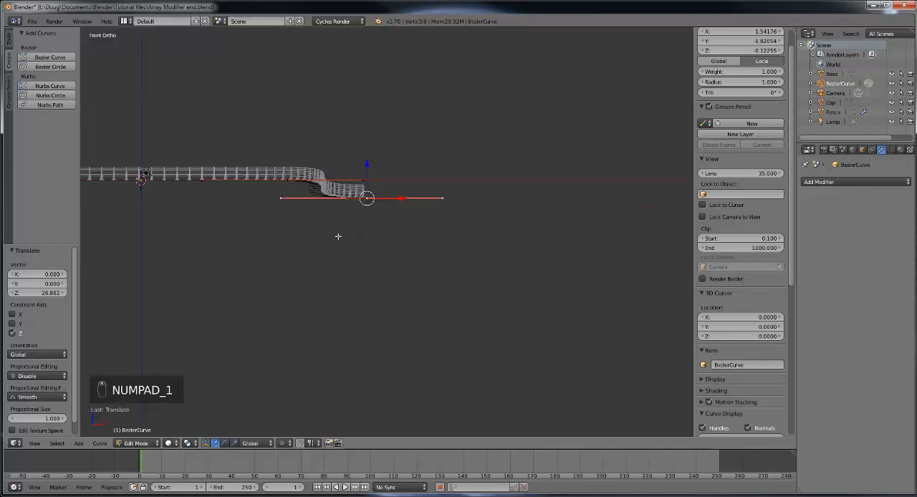
shift+middle_drag(338, 236, 433, 262)
scroll(440, 265, up, 4)
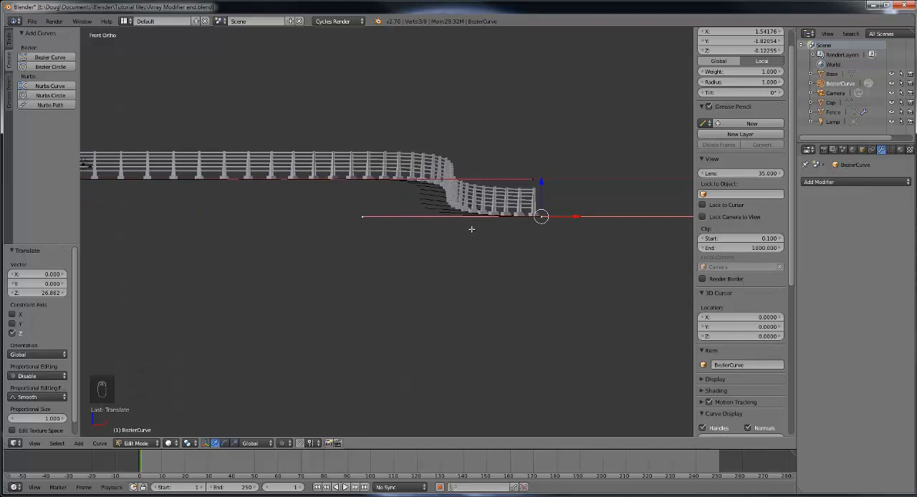
key(KP_1)
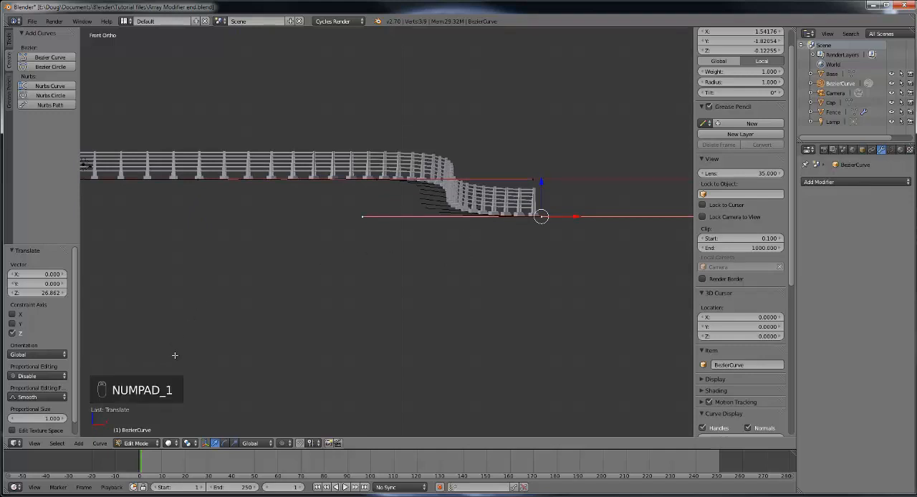
mouse_move(542, 189)
mouse_down()
mouse_move(545, 150)
mouse_move(542, 201)
mouse_move(542, 159)
mouse_move(543, 179)
mouse_move(543, 169)
mouse_up()
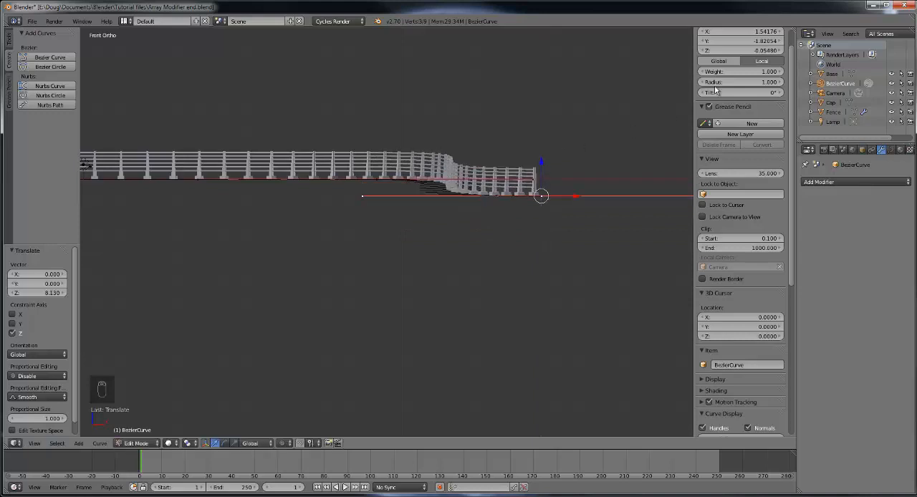
Step: Lower the extruded end point by about 7.7 along the Z axis, and raise it again by about 4.8
scroll(744, 77, up, 2)
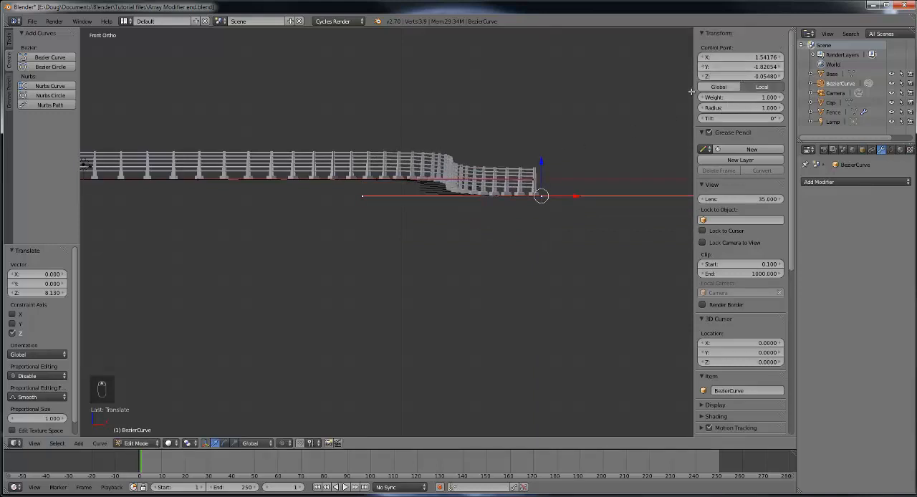
drag(784, 83, 795, 83)
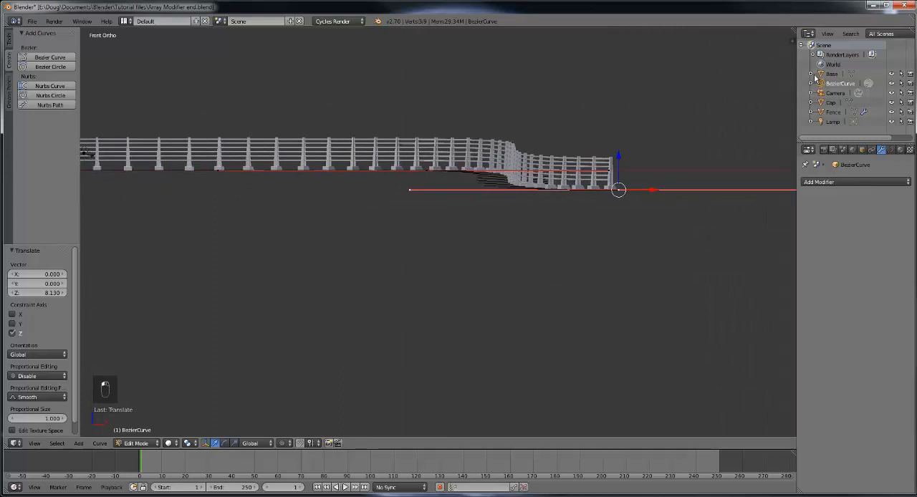
key(n)
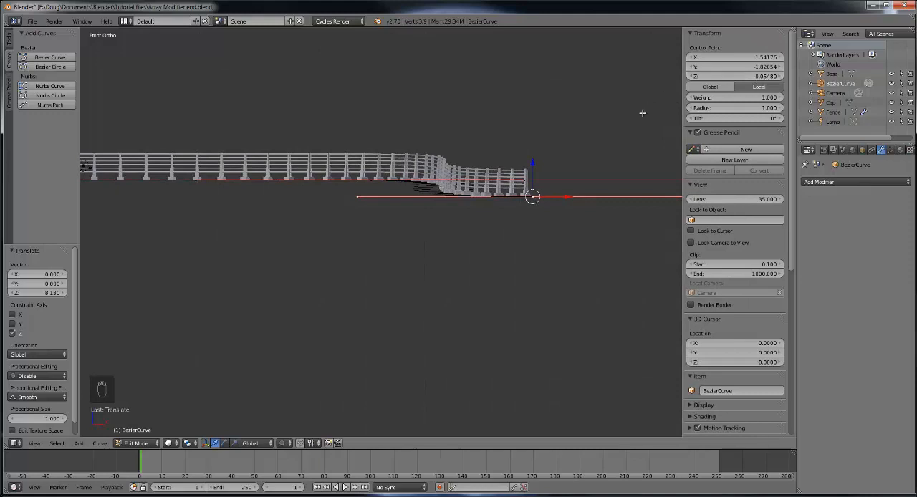
key(g)
key(z)
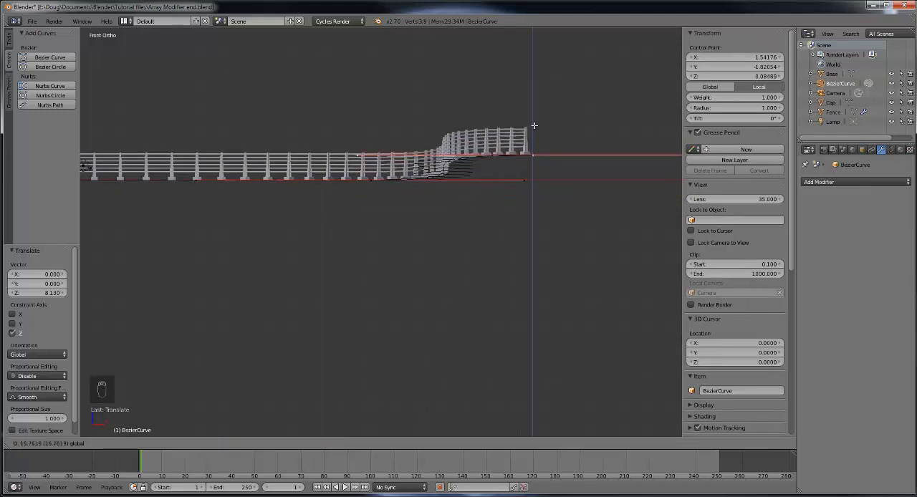
click(491, 177)
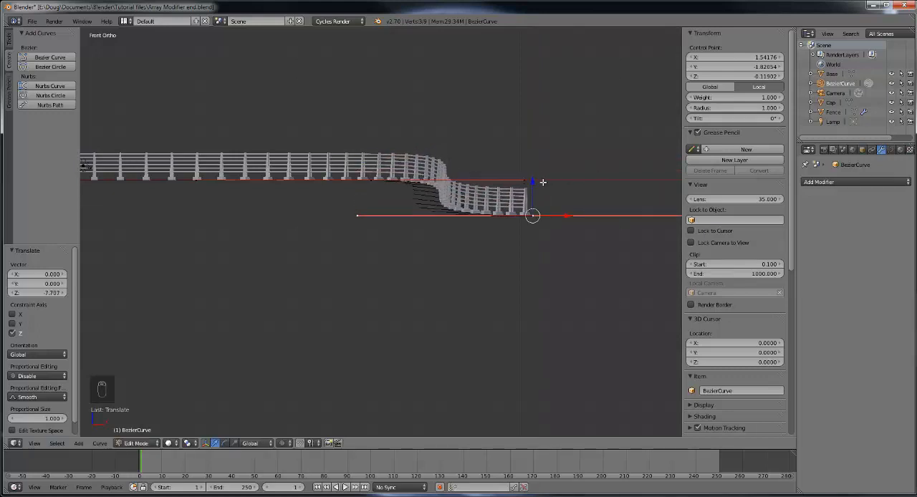
drag(532, 189, 532, 169)
Step: Set the Z coordinate of the curve's extruded end point to 0
click(753, 75)
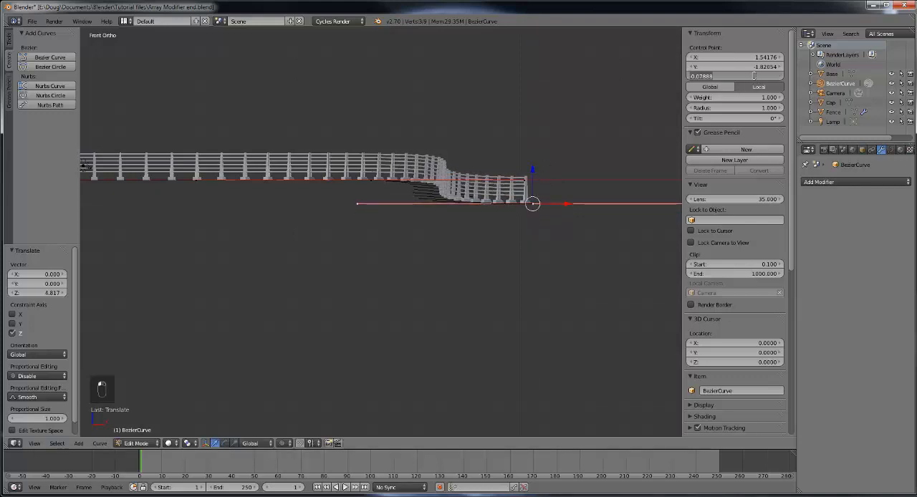
text(0)
key(Return)
middle_drag(363, 254, 432, 281)
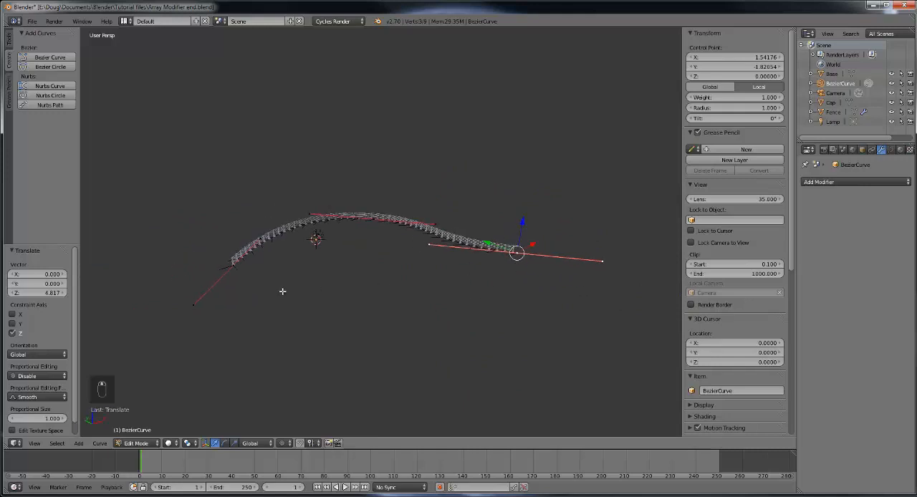
scroll(282, 291, up, 3)
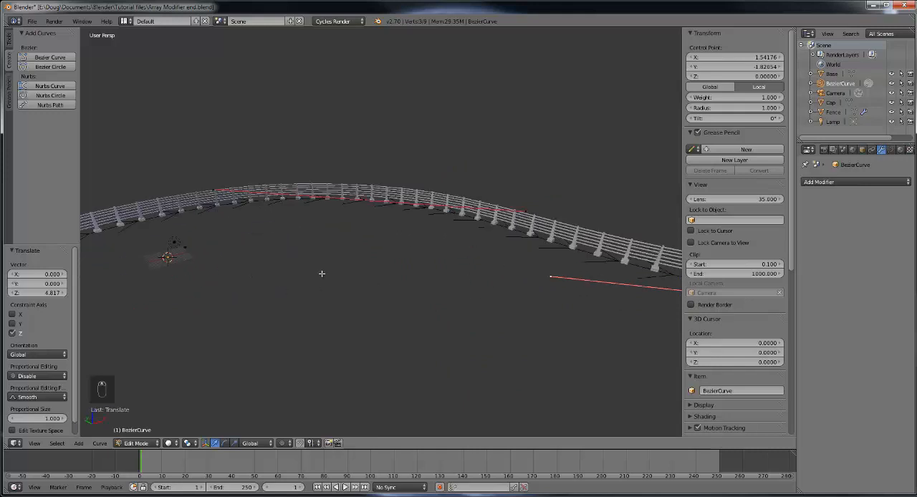
Step: Leave curve editing, select the fence and switch it to Edit Mode
key(Tab)
right_click(531, 230)
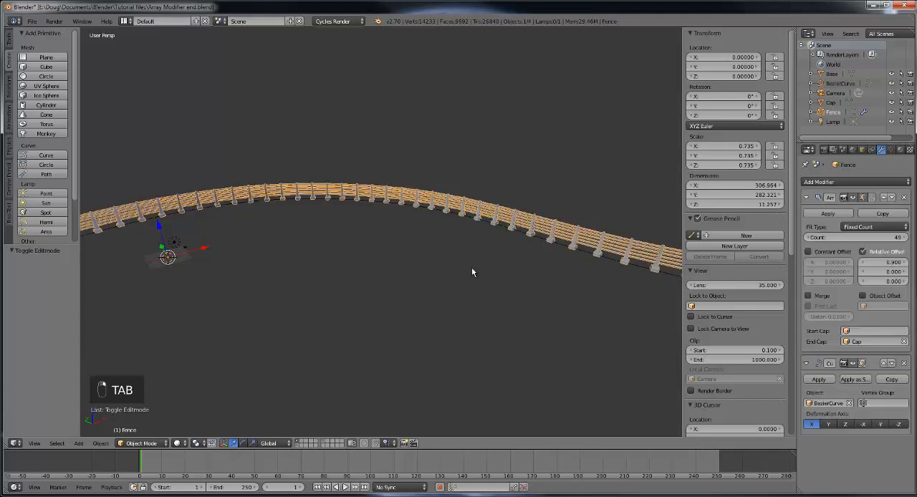
scroll(471, 272, down, 3)
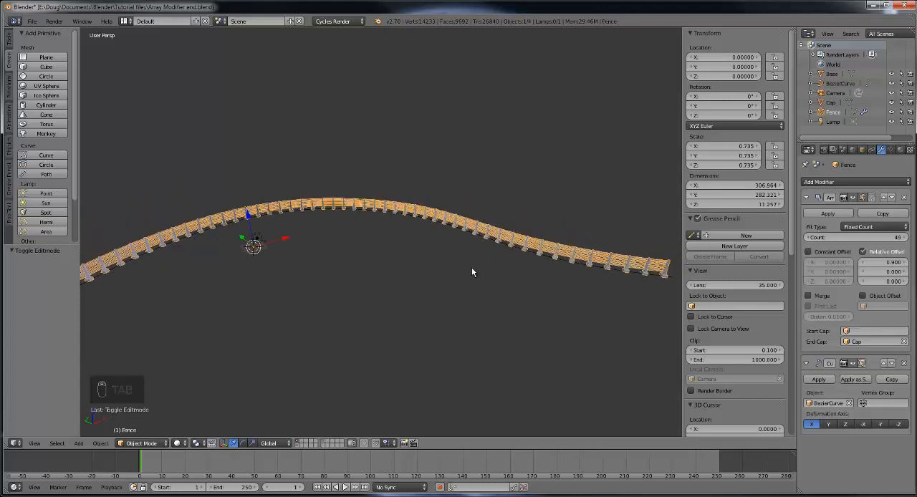
click(144, 444)
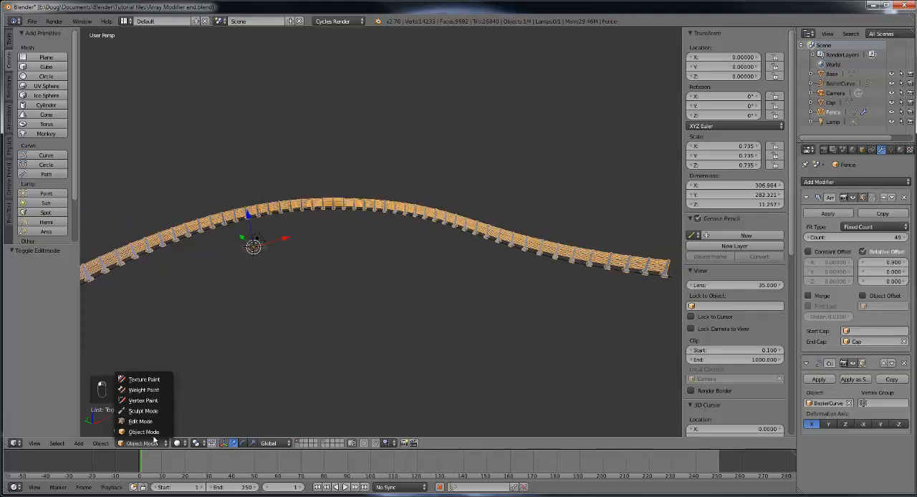
click(151, 422)
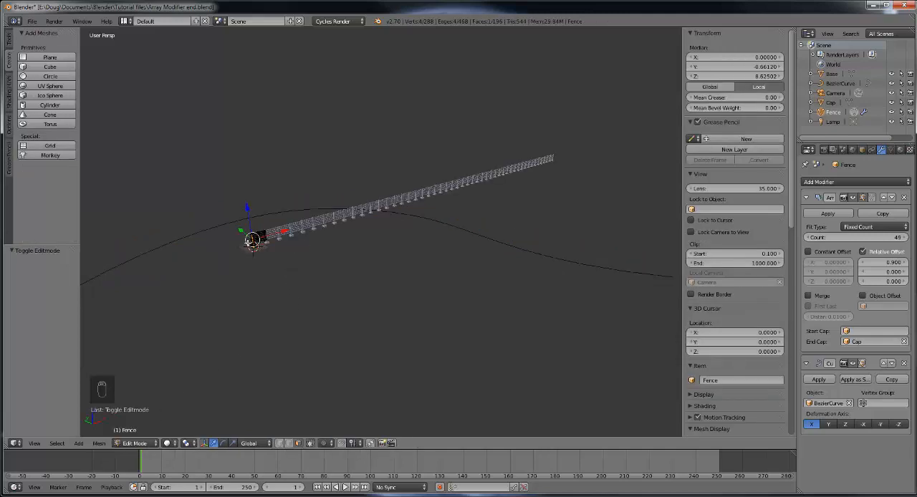
Step: Frame the selected geometry on the original fence post for a close-up view of the post and rails
scroll(260, 262, up, 8)
shift+middle_drag(221, 244, 499, 225)
scroll(515, 231, up, 6)
scroll(432, 212, down, 15)
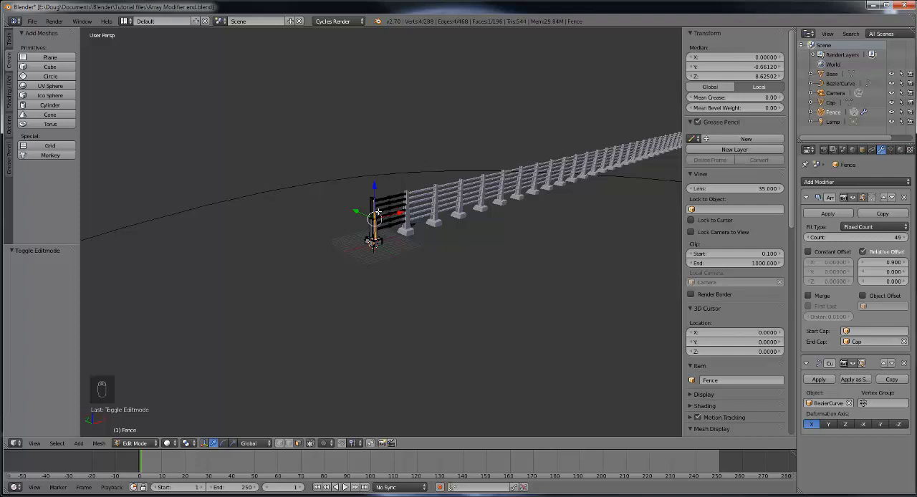
key(KP_Decimal)
middle_drag(464, 230, 405, 228)
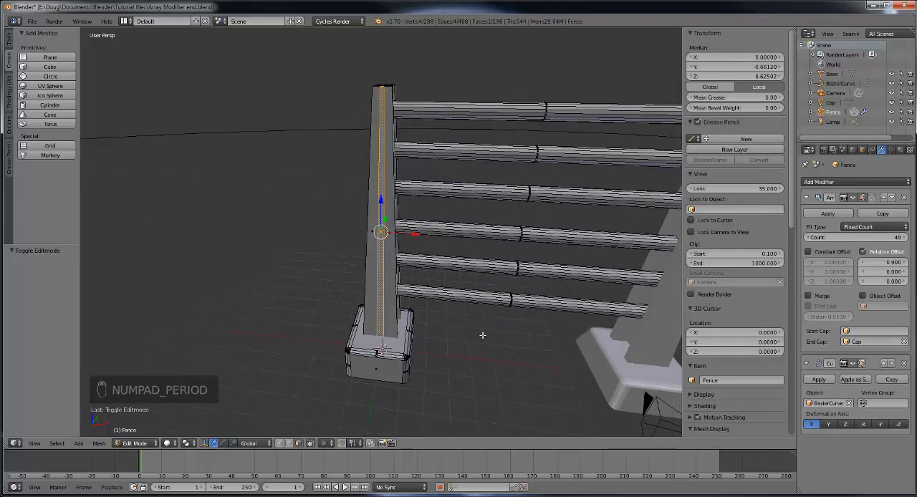